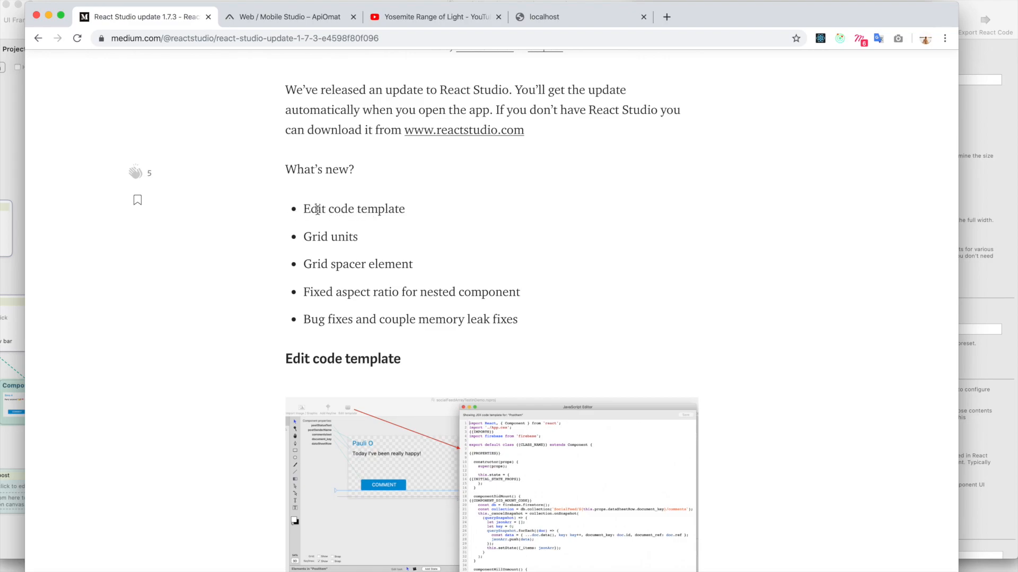
Switch to the socialFeedArrayTesting project in React Studio and open the PostItem component's JSX code template in an enlarged editor
left_click(21, 181)
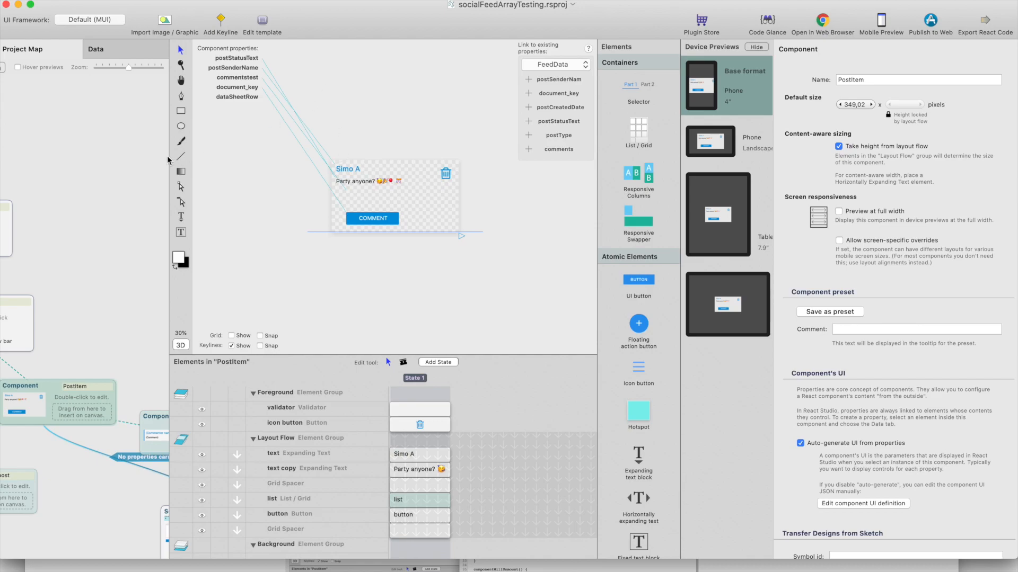
left_click(146, 142)
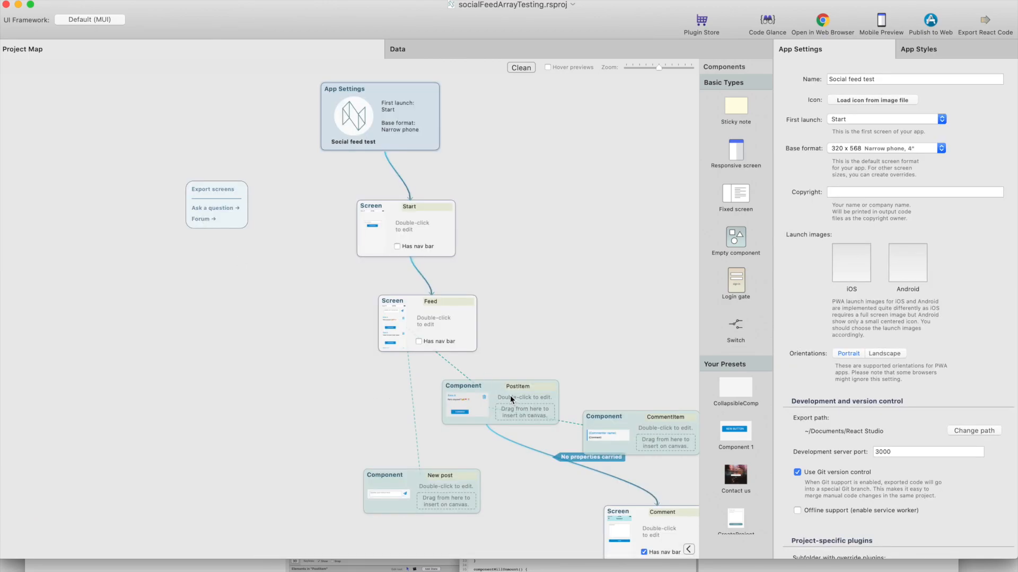
left_click(496, 389)
double_click(495, 389)
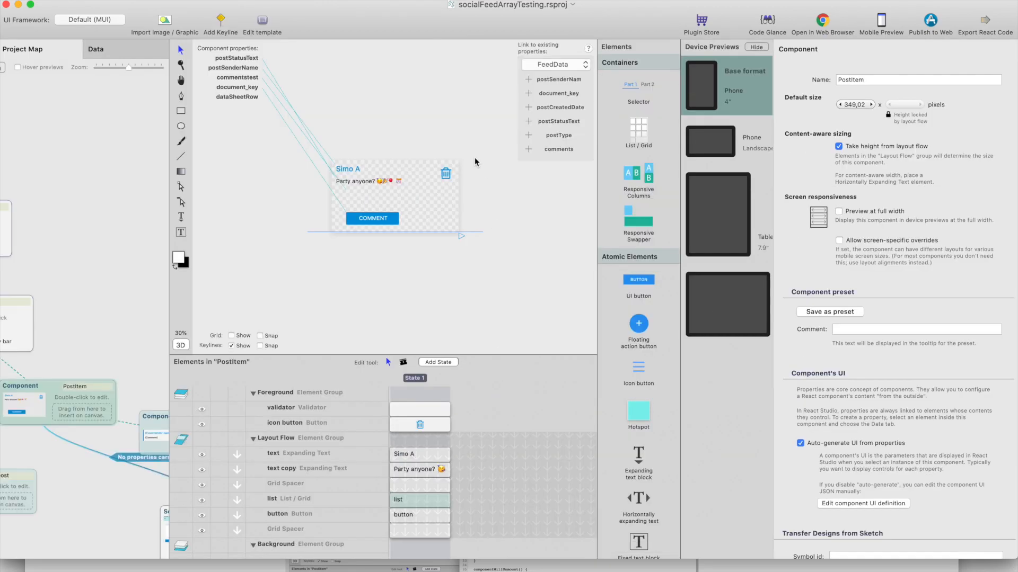
left_click(263, 21)
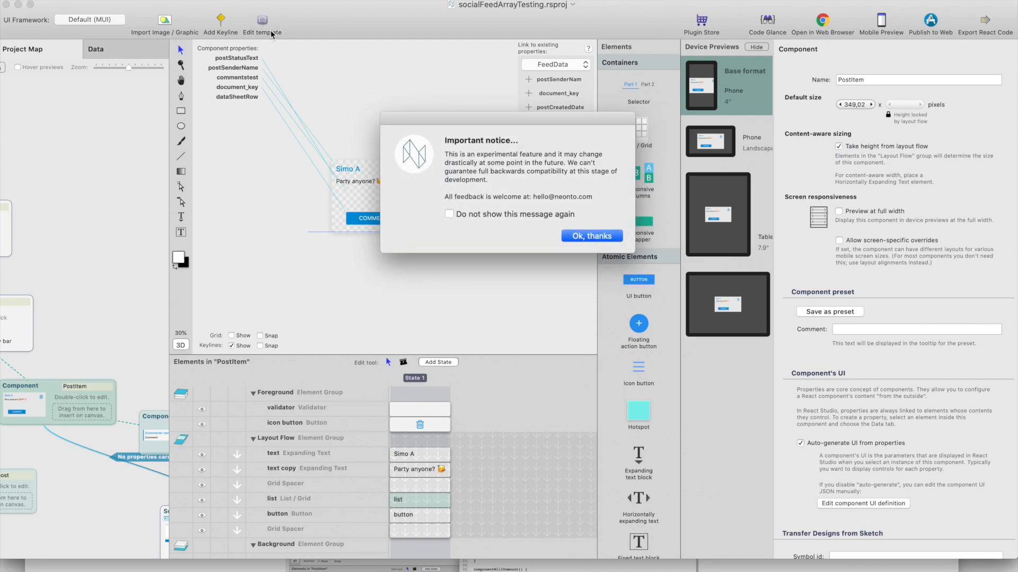
left_click(591, 238)
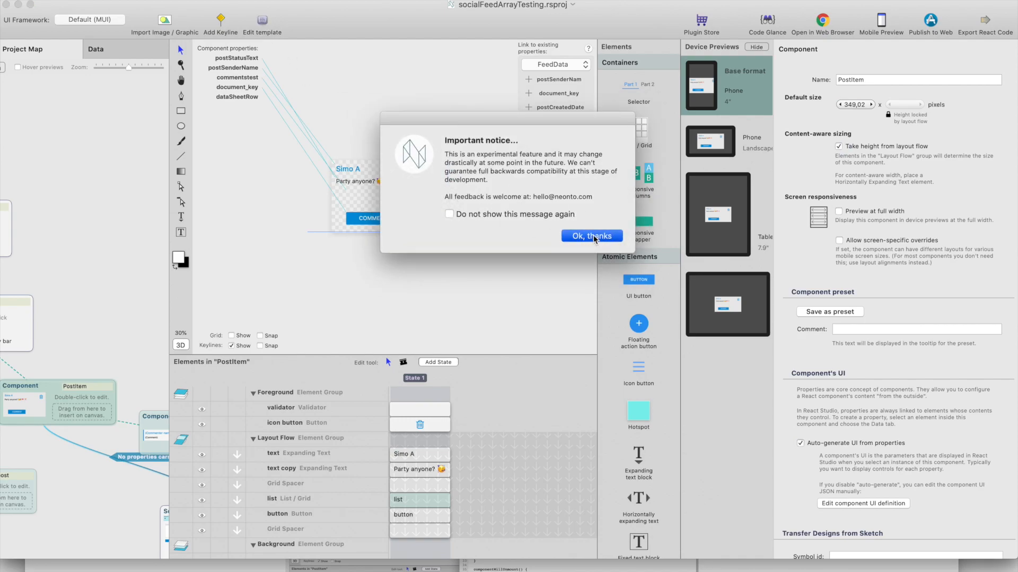
left_click_drag(680, 355, 818, 478)
Examine the firebase import, the _updateItems method and the componentDidUpdate code in the PostItem template, and close the editor
scroll(446, 184, "down", 1)
scroll(445, 184, "up", 1)
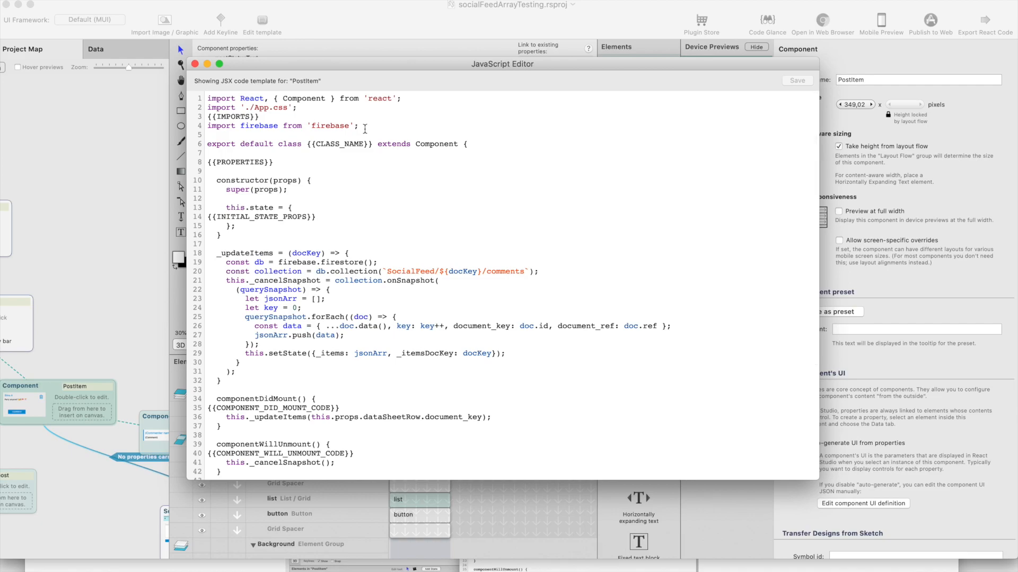
left_click_drag(373, 127, 201, 133)
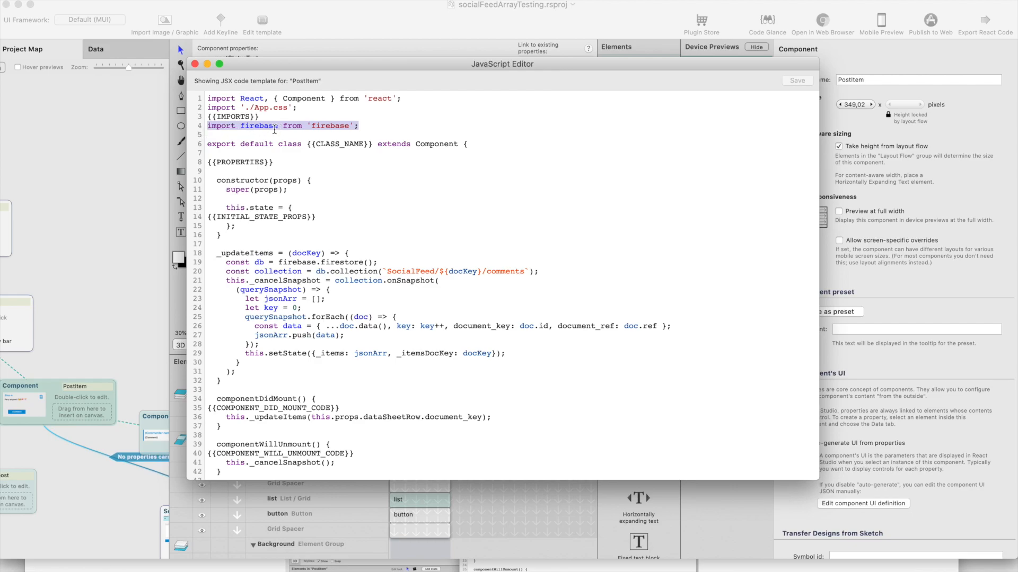
scroll(387, 180, "down", 1)
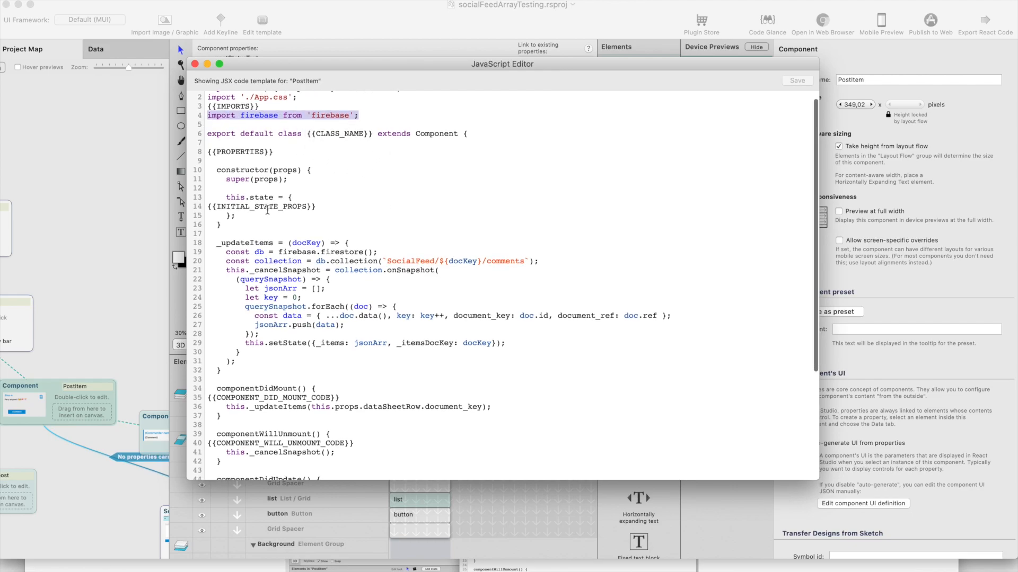
left_click(234, 233)
scroll(256, 248, "down", 4)
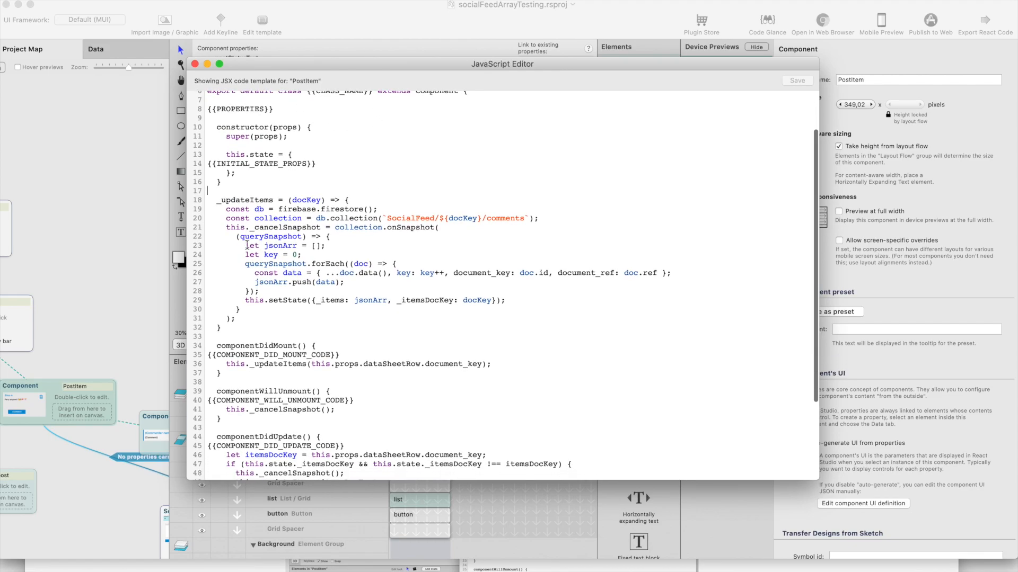
scroll(318, 235, "down", 5)
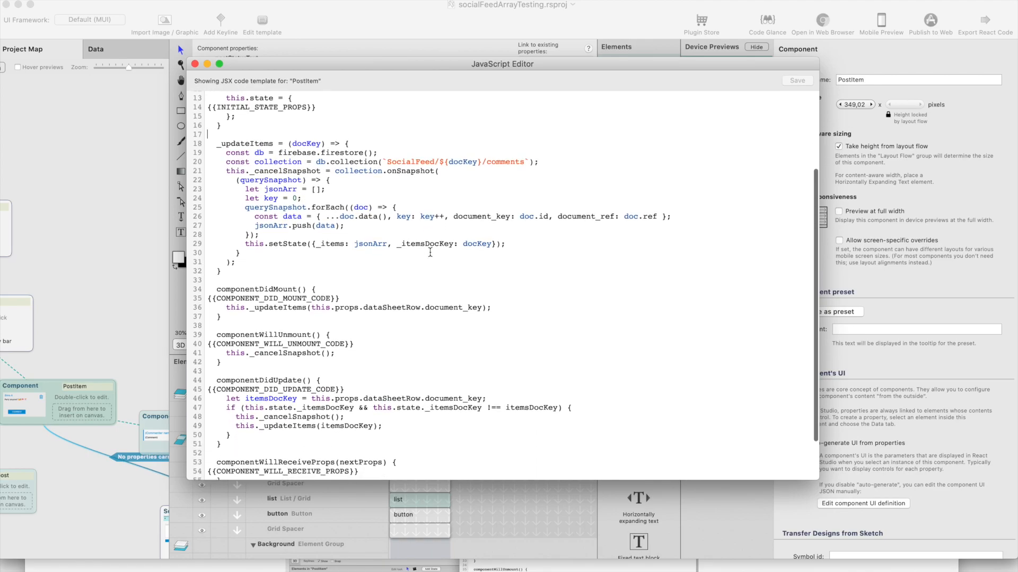
left_click_drag(222, 346, 257, 391)
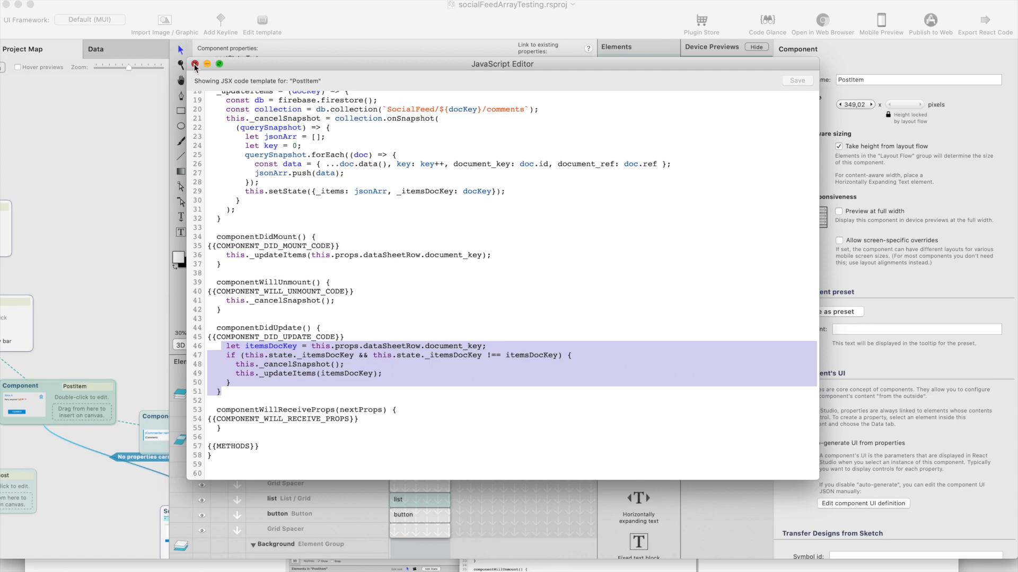
left_click(195, 64)
Open the Feed screen and bring up its JSX code template
left_click(117, 189)
left_click(441, 321)
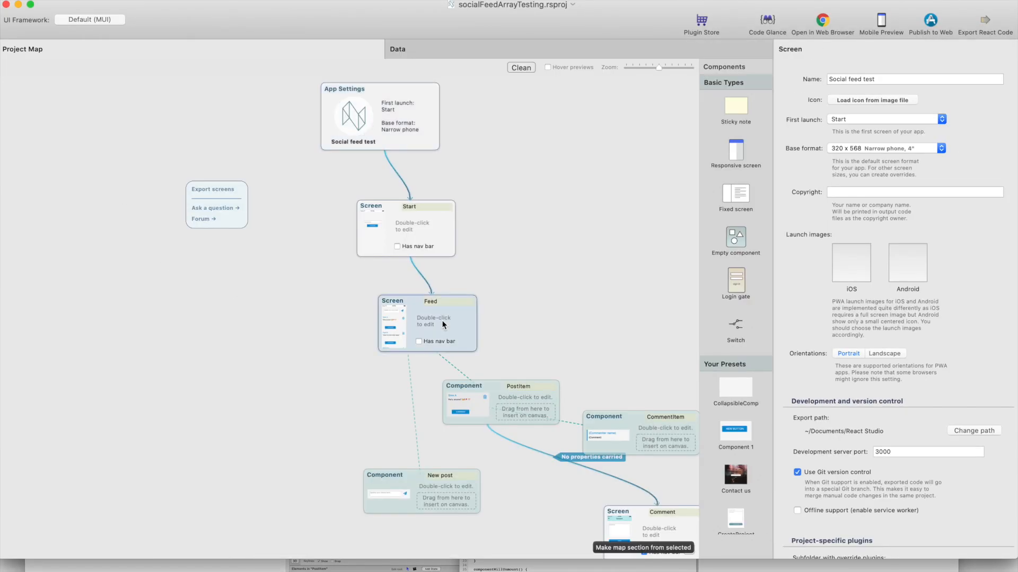
double_click(440, 325)
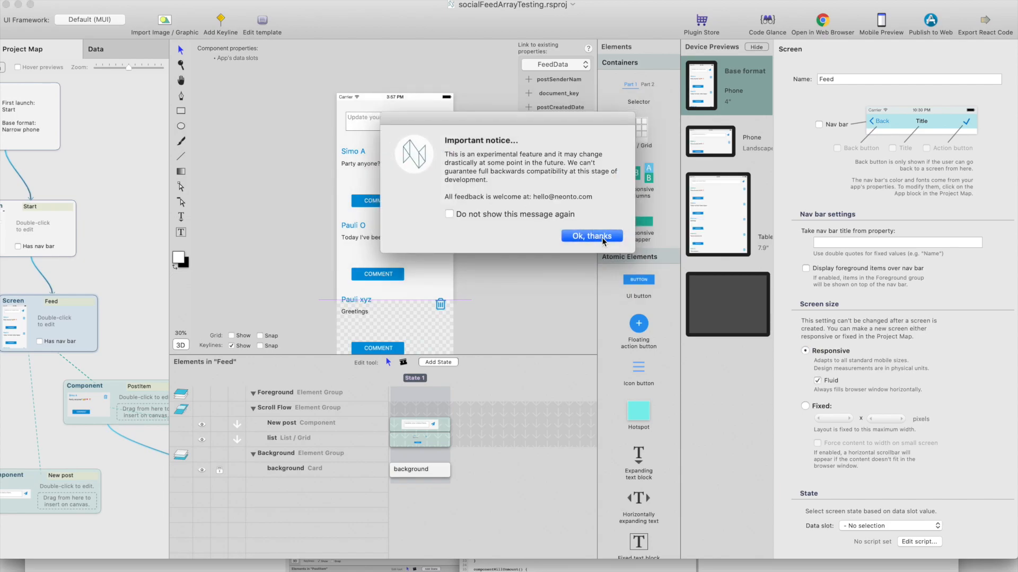
left_click(592, 237)
Try out entering "imports" on the line below the IMPORTS placeholder in the Feed template, and remove it again
left_click(281, 126)
type("imports")
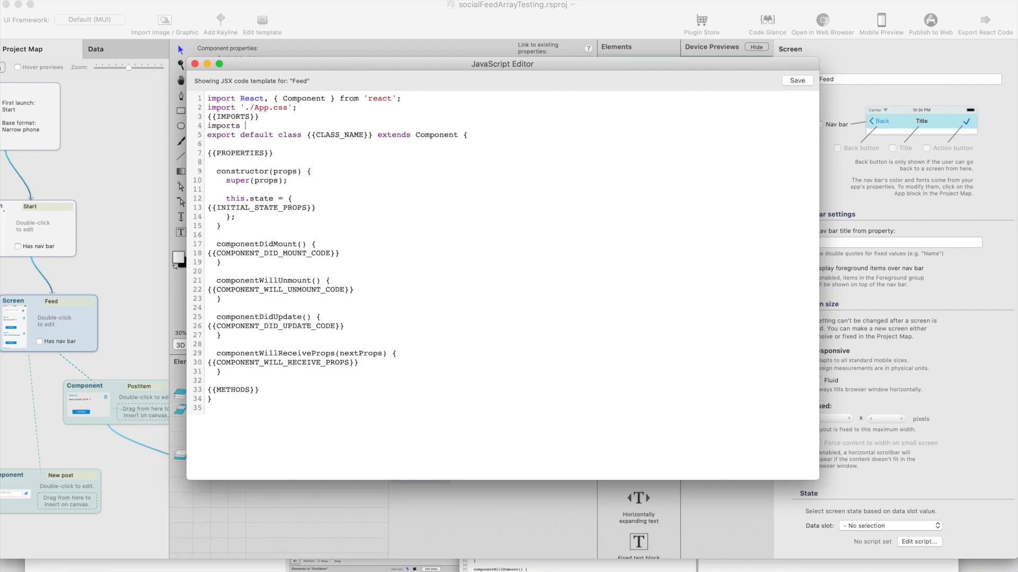
left_click_drag(254, 125, 185, 129)
key("BackSpace")
Inspect the IMPORTS and PROPERTIES placeholders in the Feed template and close the editor without saving
left_click_drag(266, 119, 211, 116)
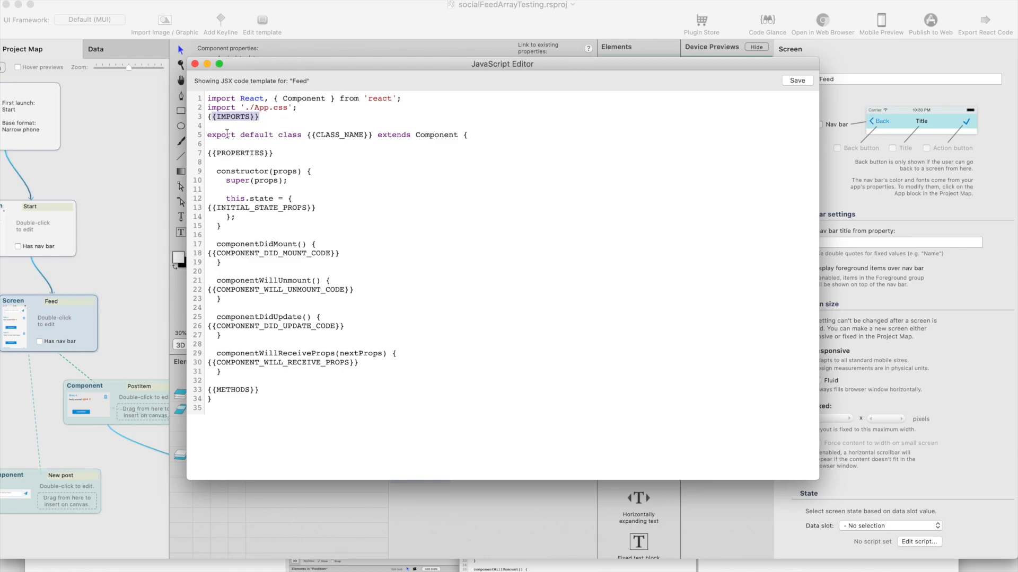
left_click_drag(278, 154, 183, 153)
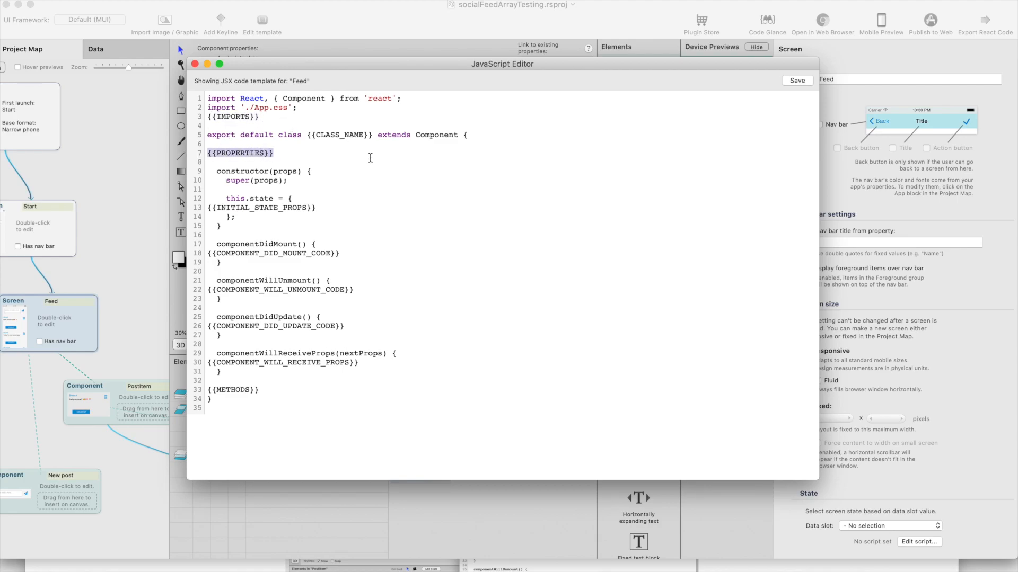
left_click(196, 65)
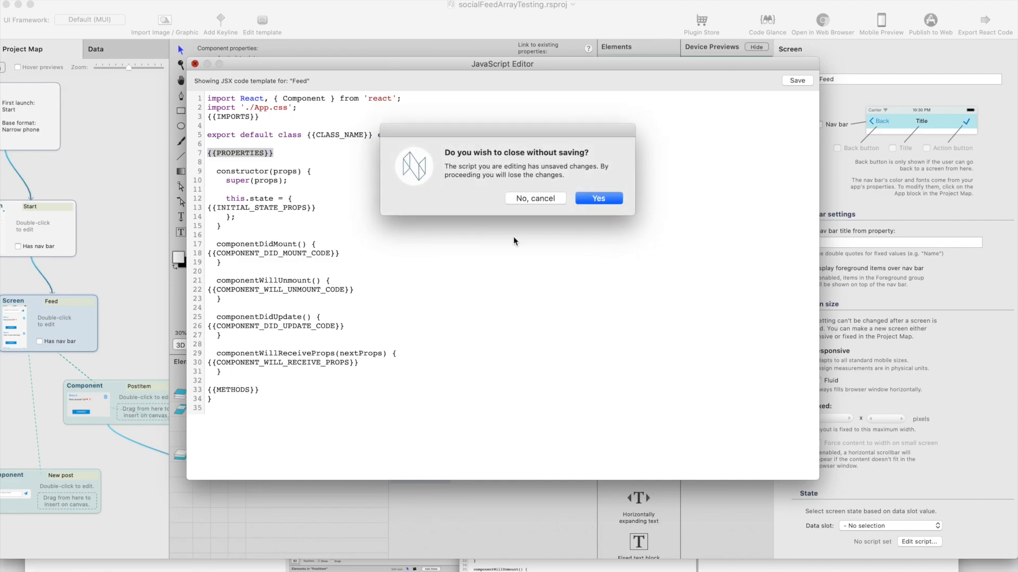
left_click(600, 199)
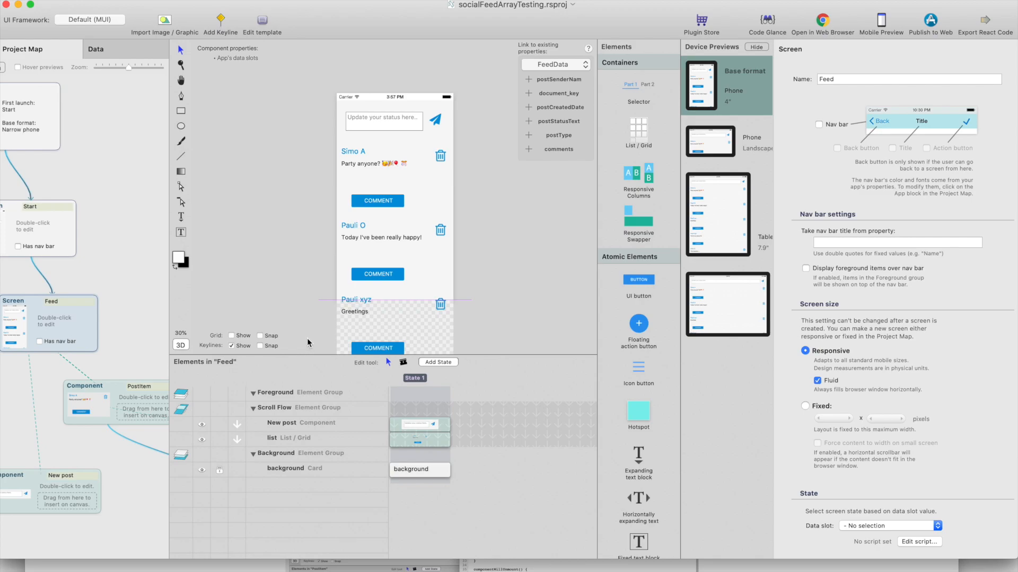
Switch to the expenseTracker project and show the grid unit settings in its app styles
left_click(133, 566)
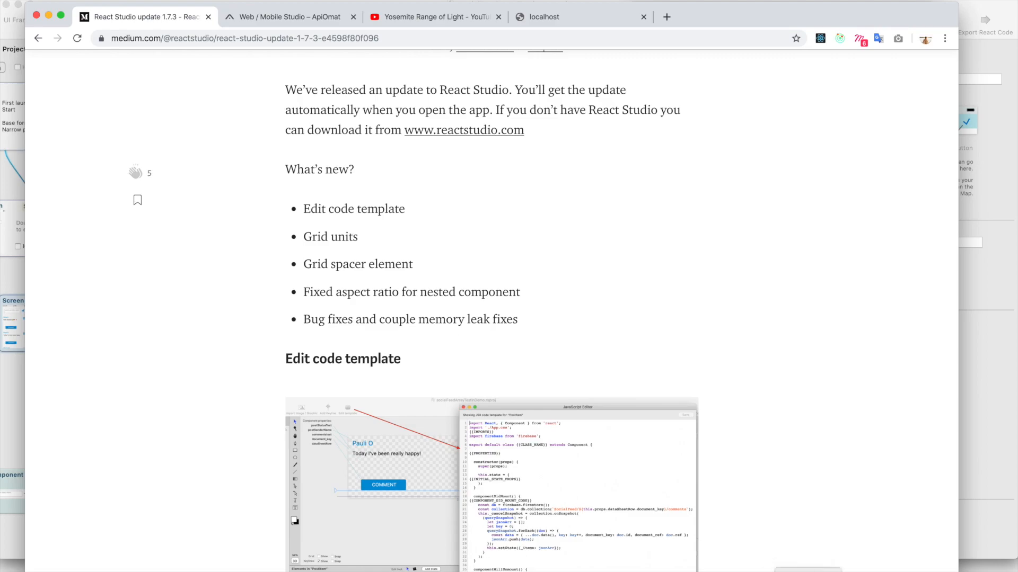
left_click(809, 571)
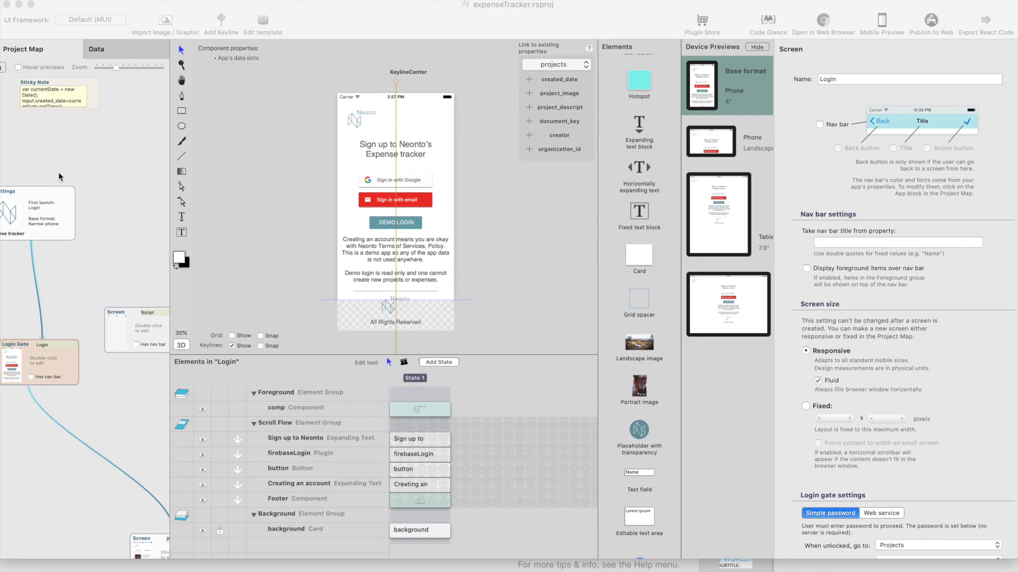
left_click(58, 201)
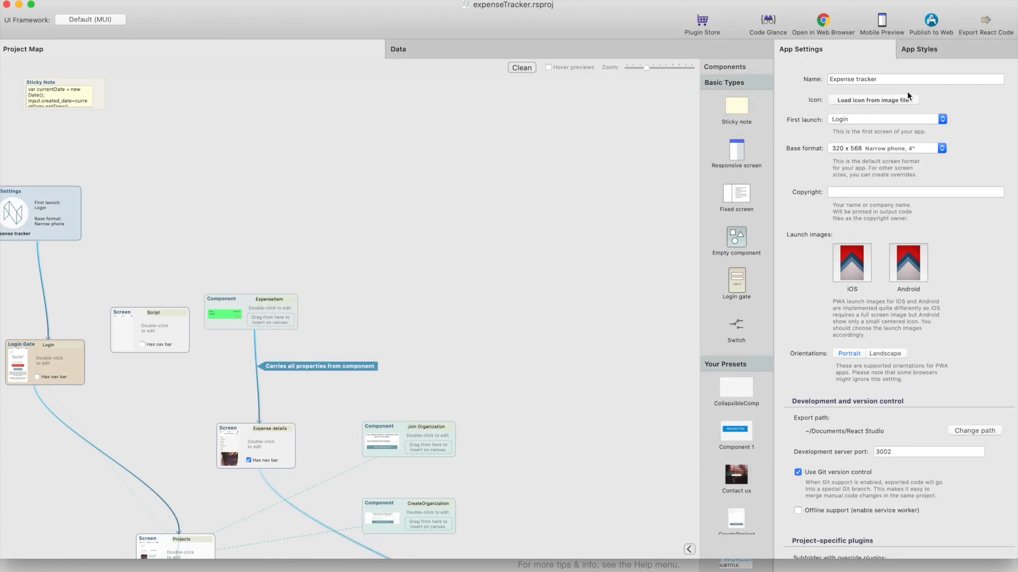
left_click(954, 51)
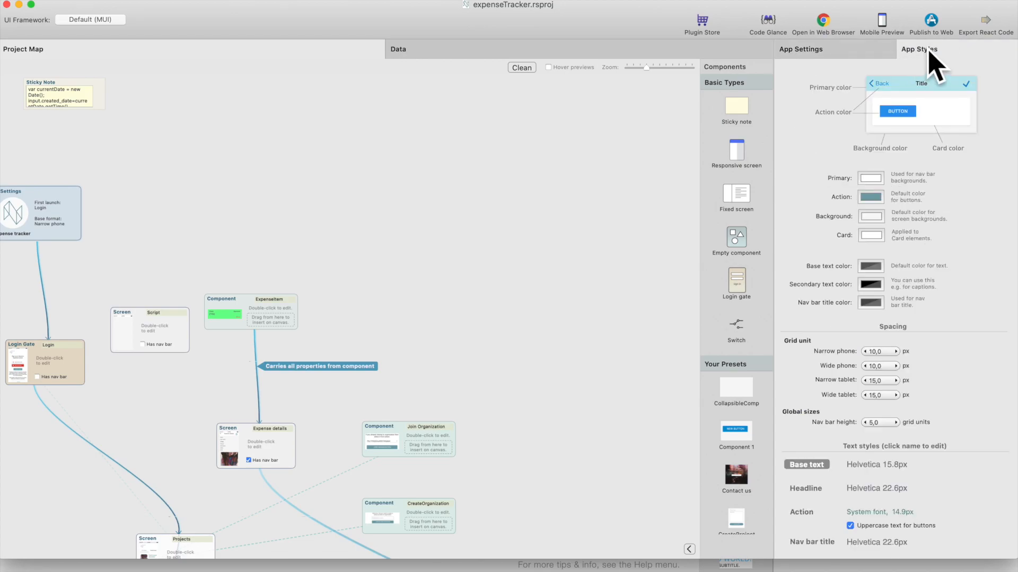
scroll(949, 338, "down", 5)
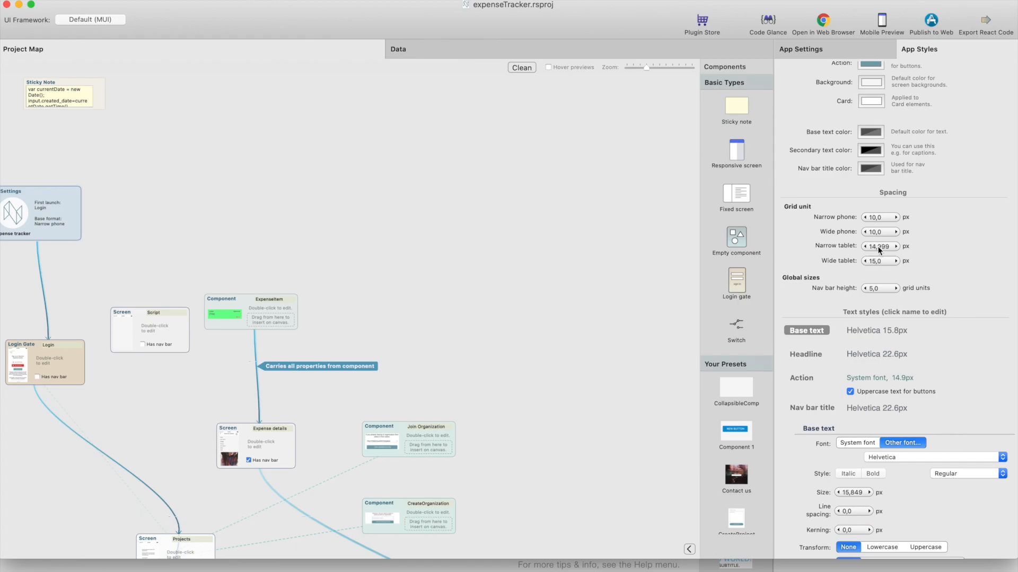
Set the grid unit to 10 px for both narrow tablet and wide tablet
type("0")
key("Return")
double_click(876, 262)
type("10")
left_click(323, 426)
Return from the release notes to the expenseTracker project map and open the ProjectItem component for editing
left_click(131, 571)
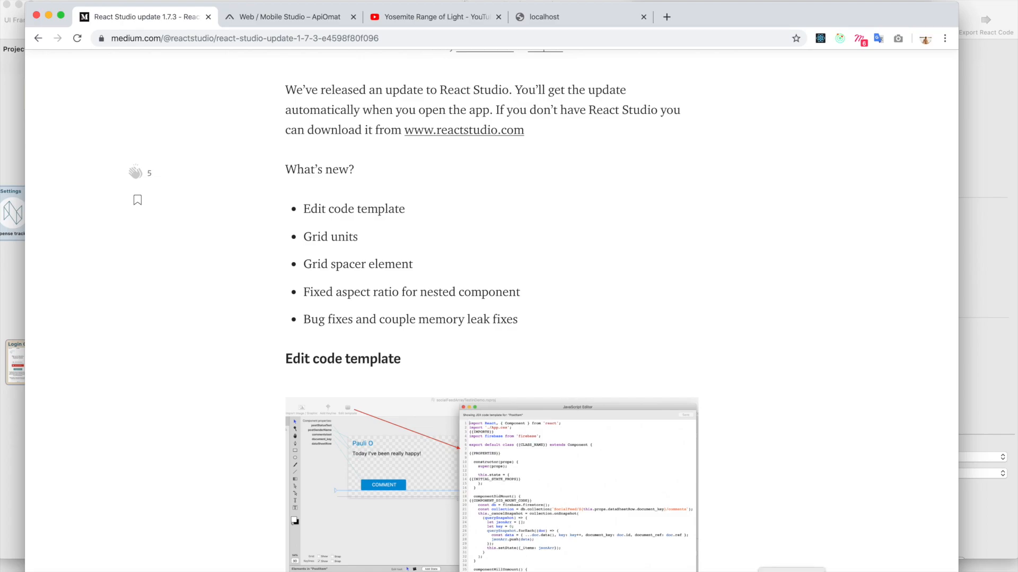
left_click(792, 571)
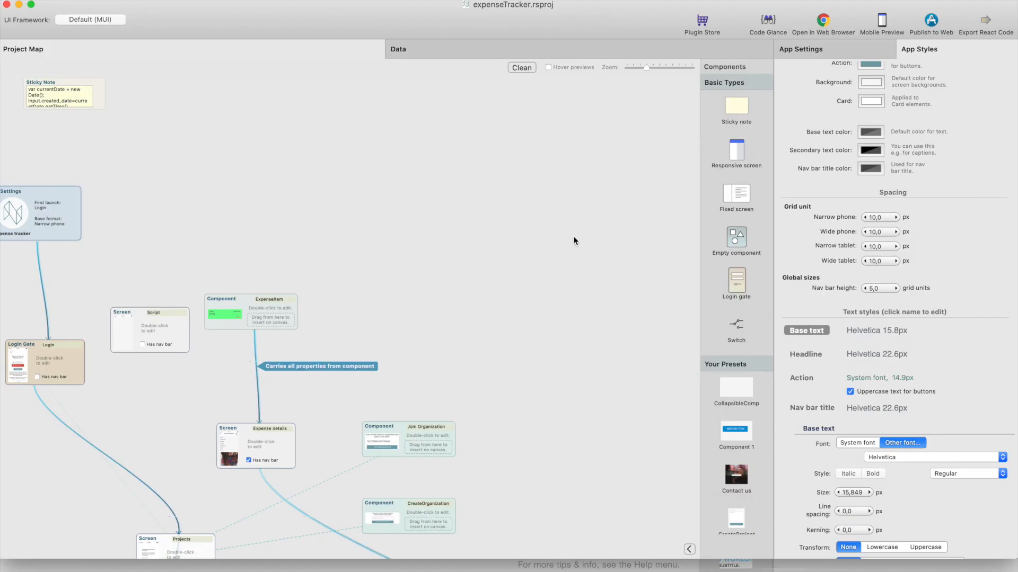
scroll(563, 237, "down", 5)
scroll(564, 237, "left", 5)
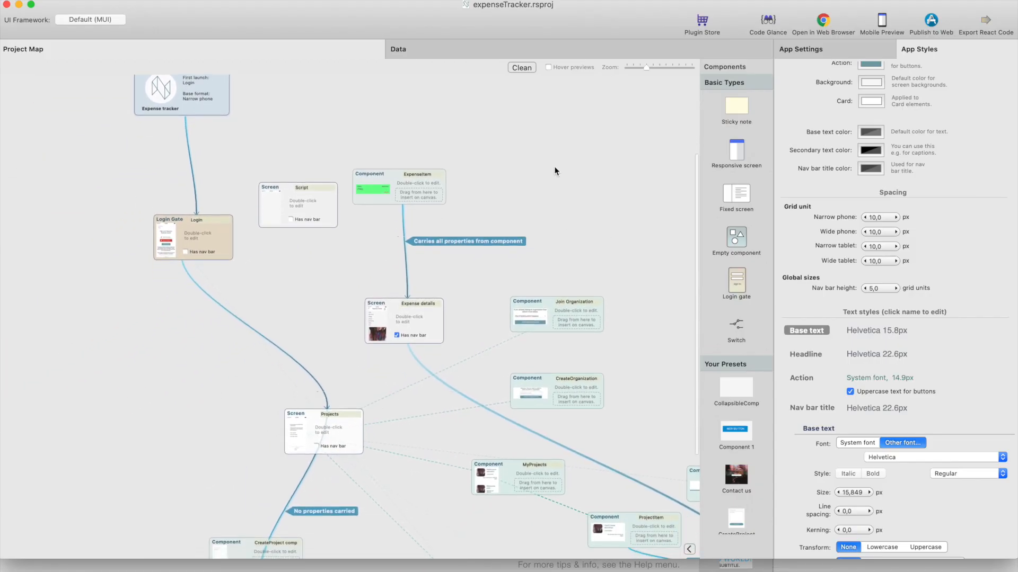
scroll(353, 432, "down", 5)
scroll(352, 432, "left", 1)
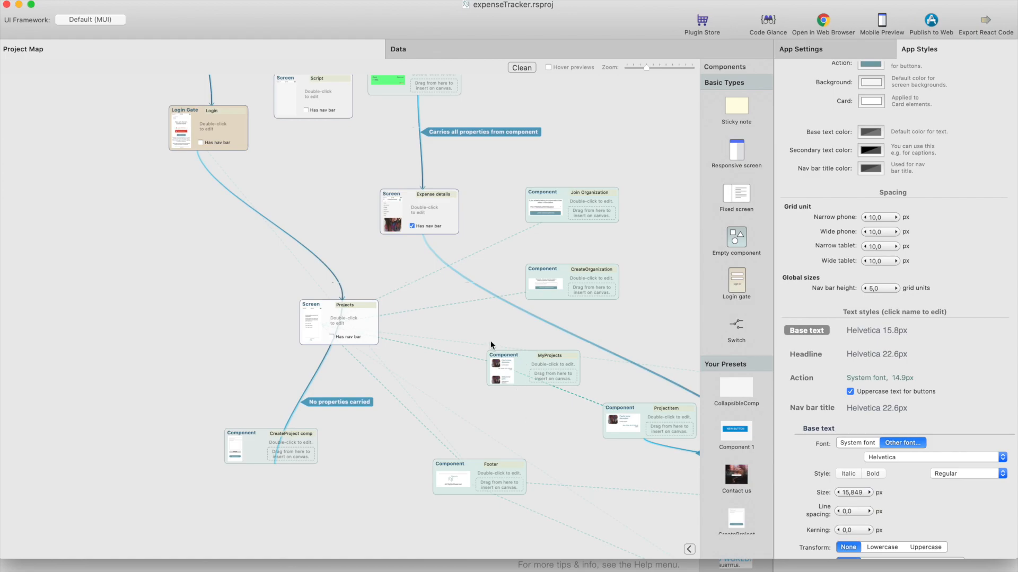
scroll(491, 345, "right", 8)
scroll(491, 345, "down", 2)
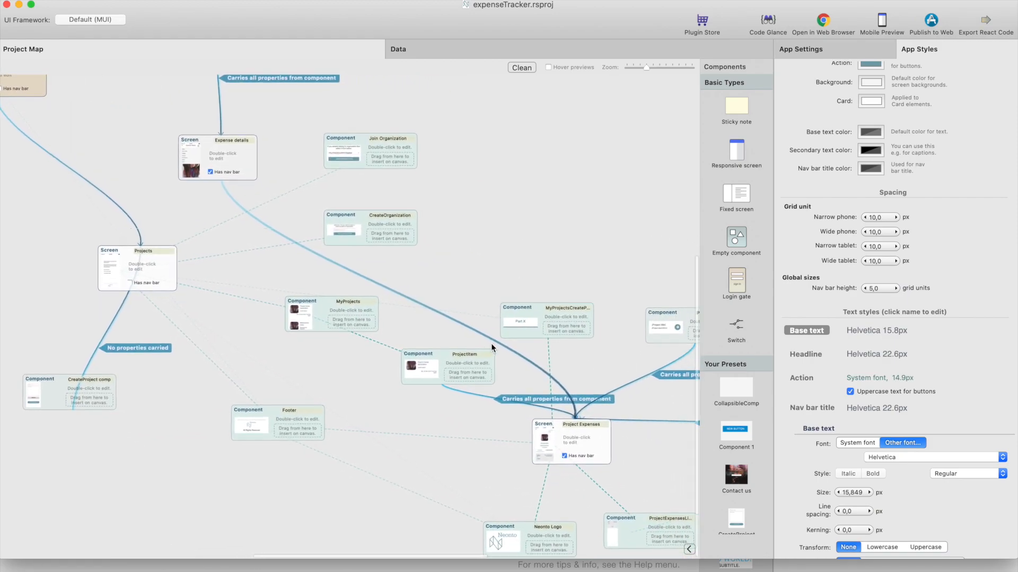
scroll(491, 343, "right", 2)
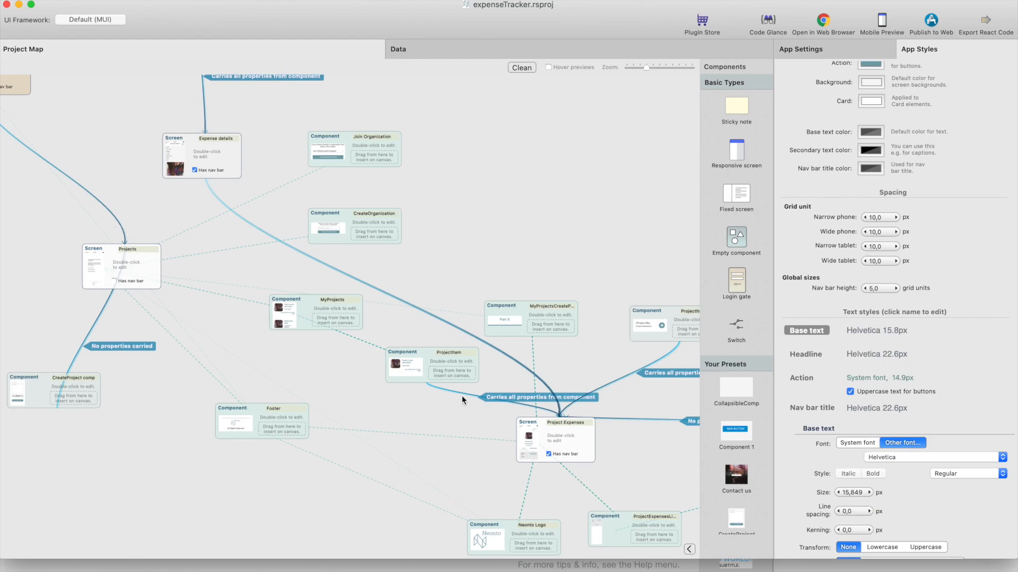
left_click(418, 352)
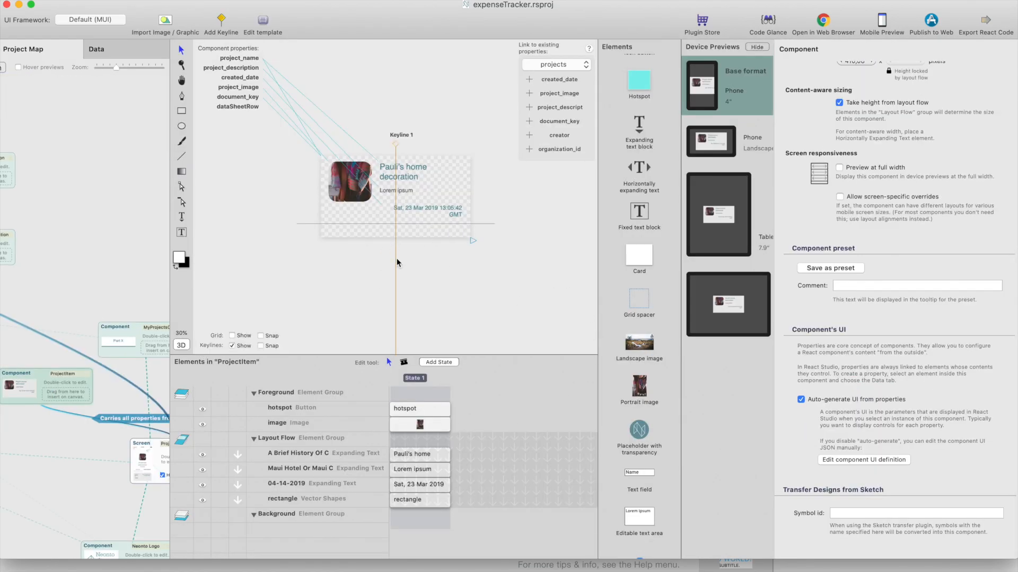
Replace the rectangle below the date text in the ProjectItem component with a Grid spacer element
left_click(400, 500)
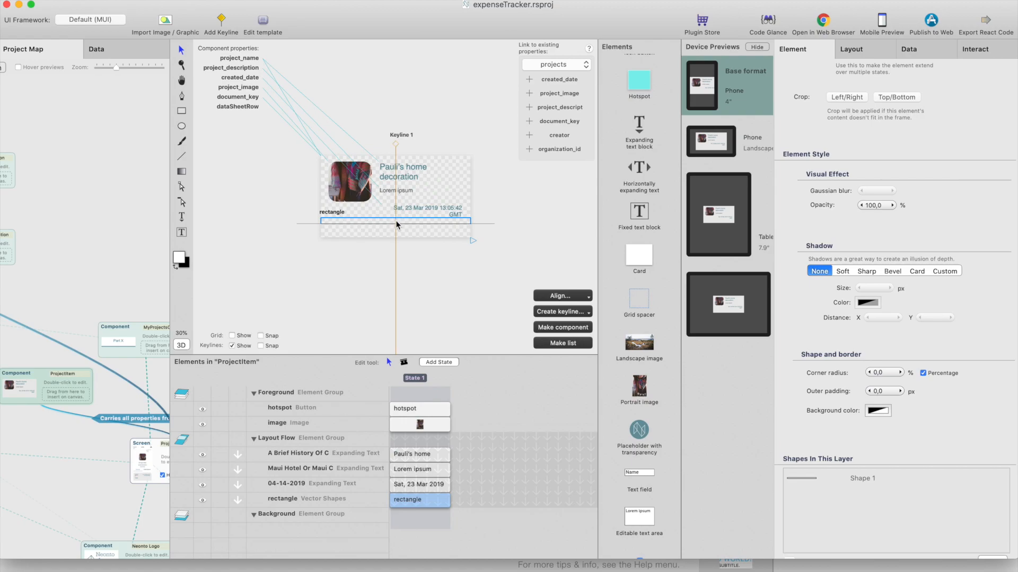
key("Delete")
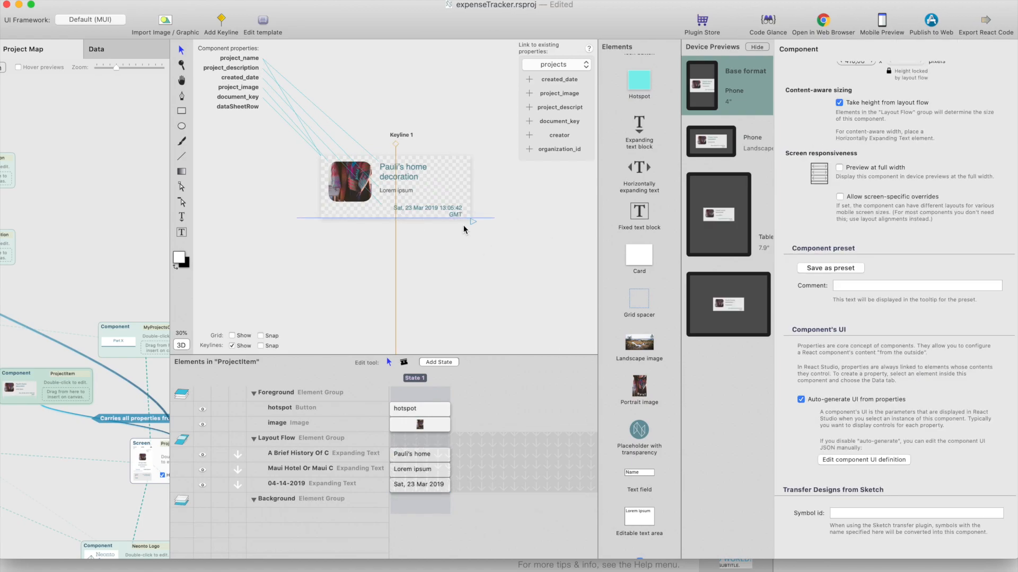
scroll(642, 268, "down", 3)
left_click_drag(641, 228, 327, 212)
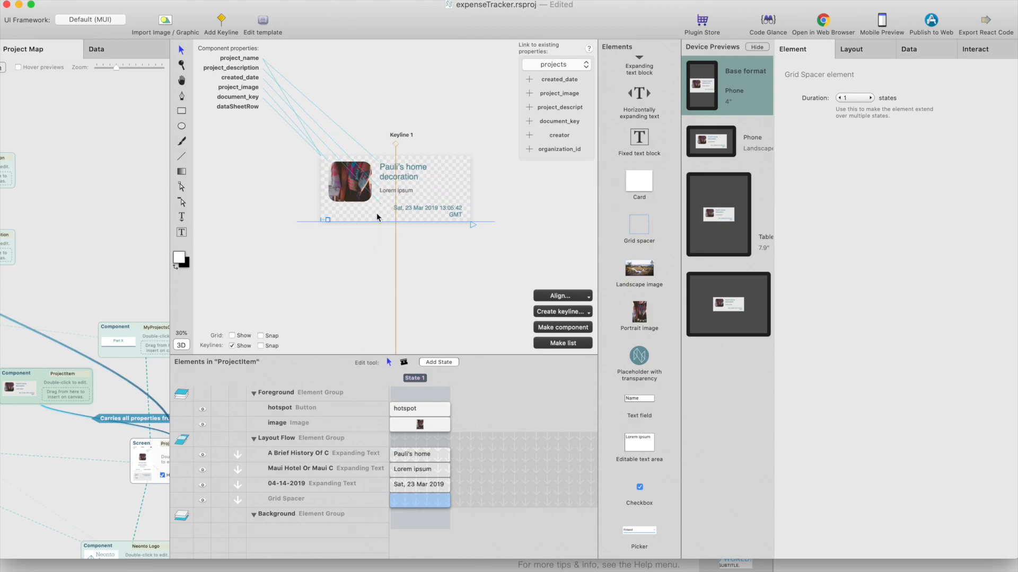
Set the grid spacer's default height to 2 grid units in its layout settings
left_click(867, 47)
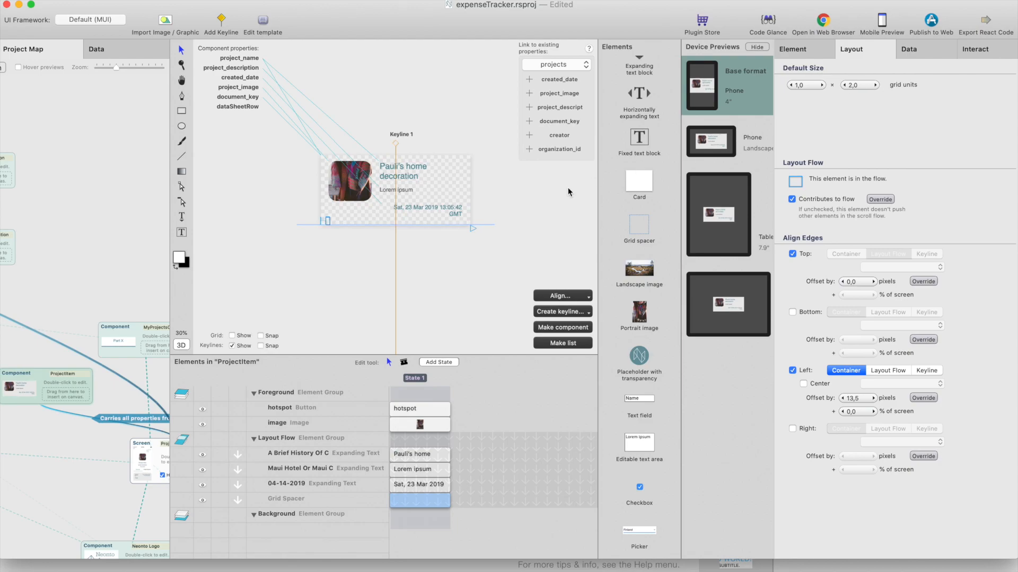
left_click(456, 257)
left_click(325, 217)
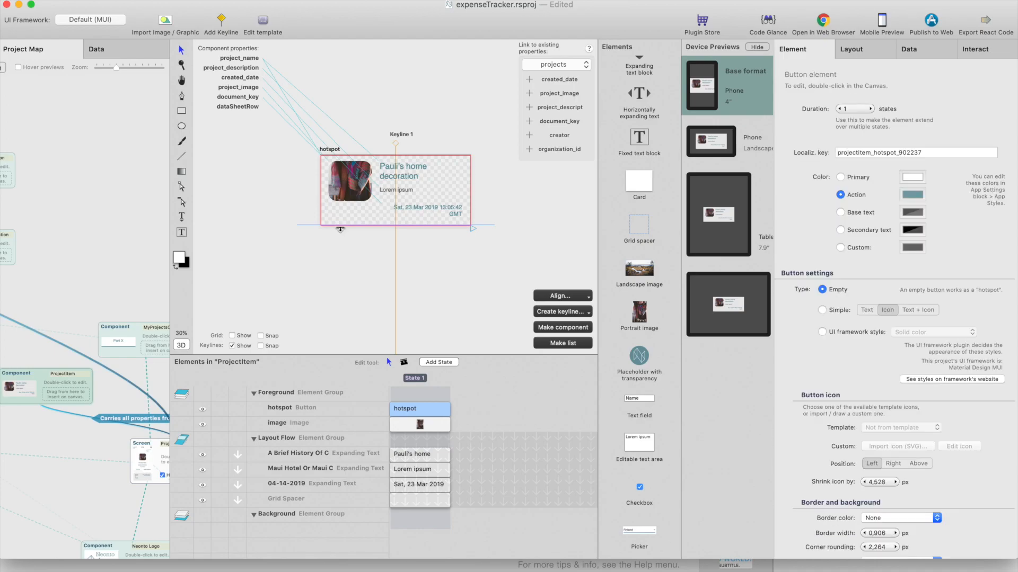
Show the grid spacer's layout settings in the ProjectItem component, toggling its left edge alignment off and back on
left_click(408, 499)
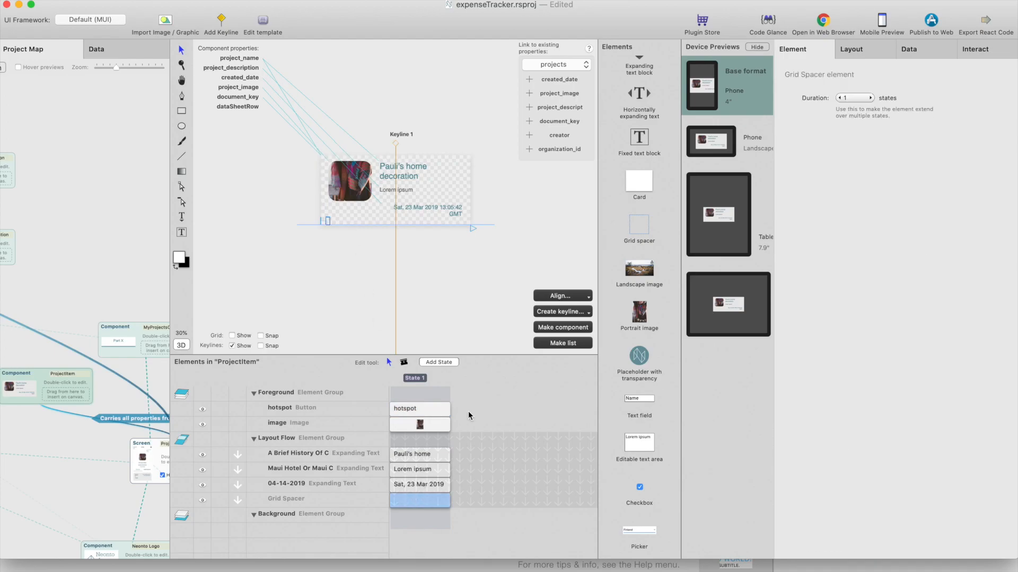
left_click(871, 53)
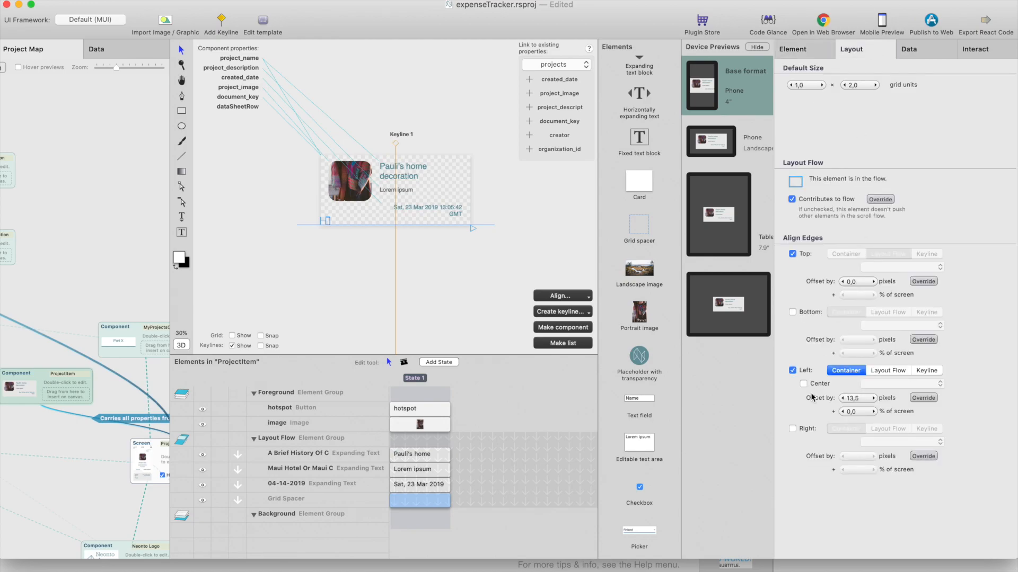
left_click(793, 370)
left_click(793, 370)
Return to the expenseTracker project map and check the What's new list in the React Studio 1.7.3 release notes
left_click(156, 234)
scroll(328, 236, "left", 3)
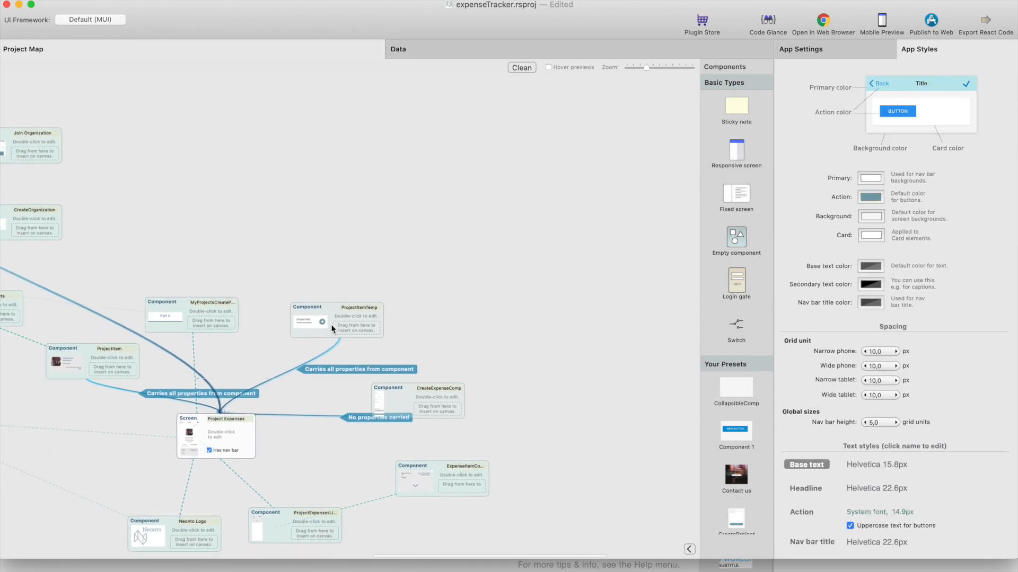
left_click(130, 571)
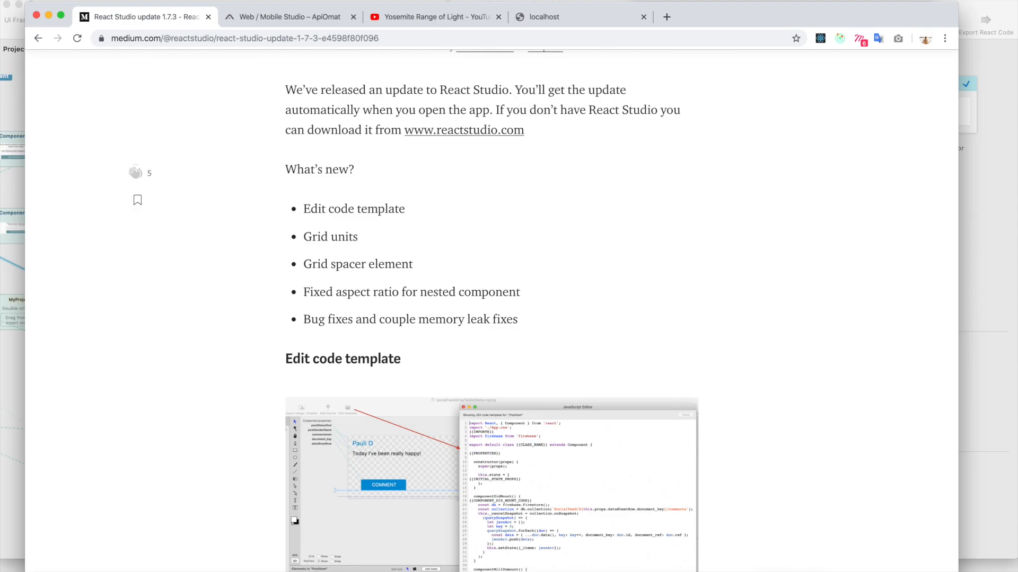
left_click(791, 571)
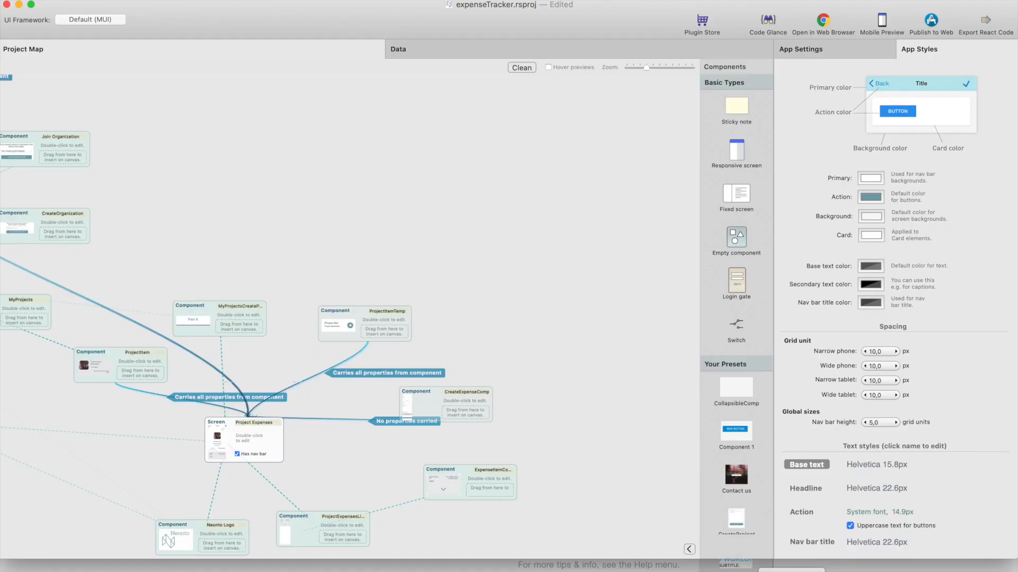
Minimize the expenseTracker project and move the Start screen block in the Untitled project further away from the Export screens block
left_click(93, 0)
left_click(93, 0)
left_click(18, 4)
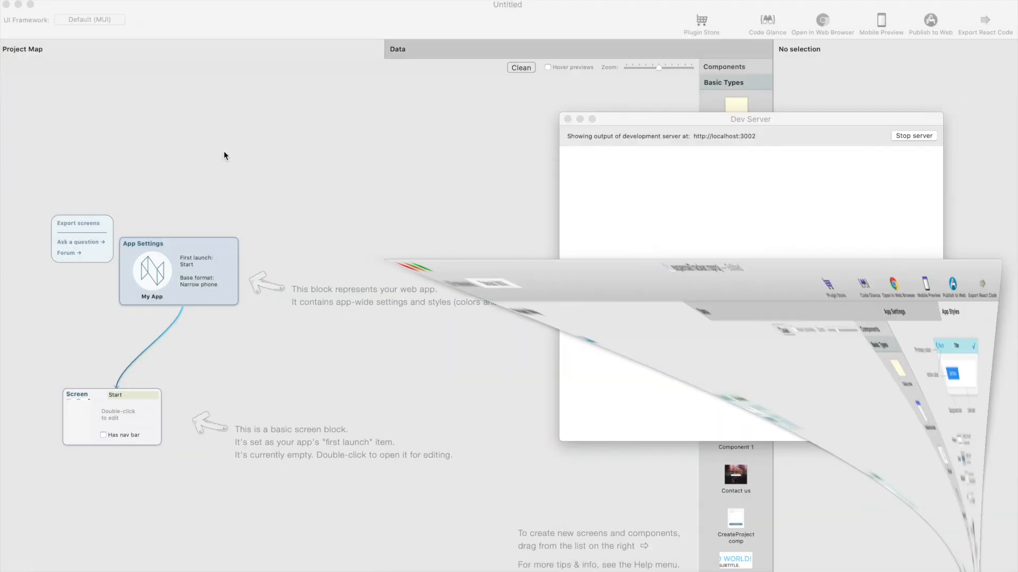
left_click(345, 228)
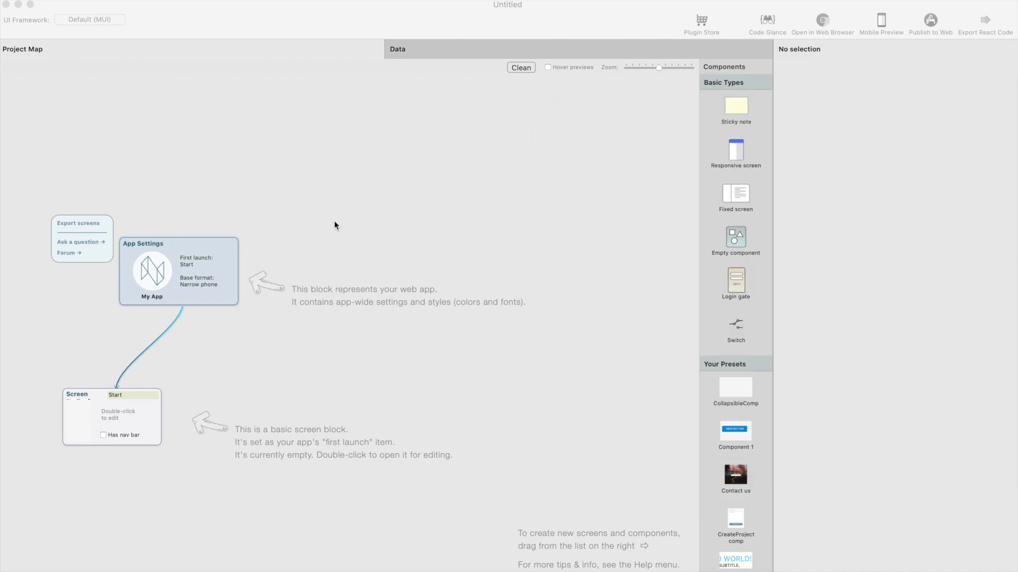
left_click_drag(126, 413, 301, 367)
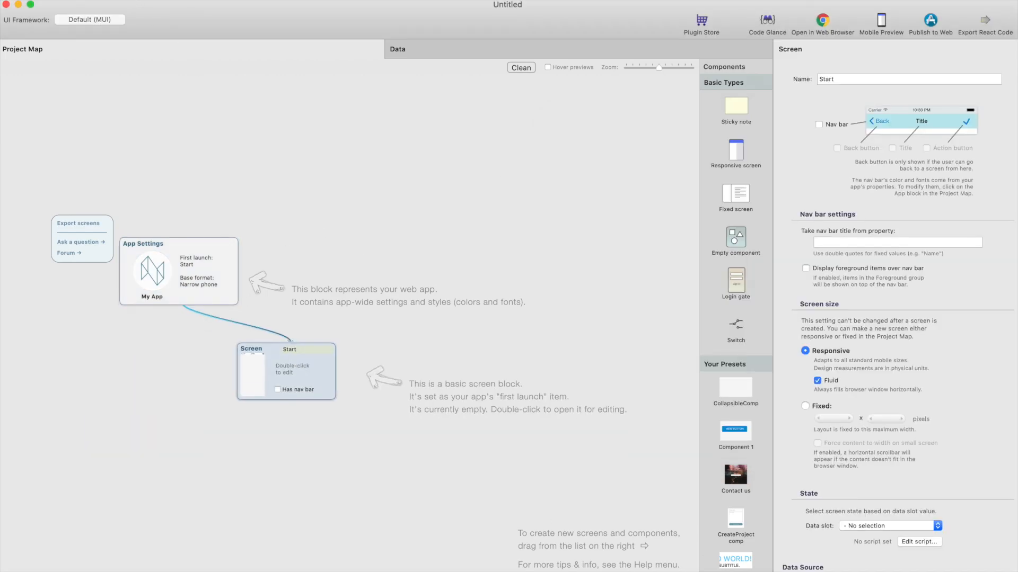
left_click(94, 0)
mouse_move(119, 40)
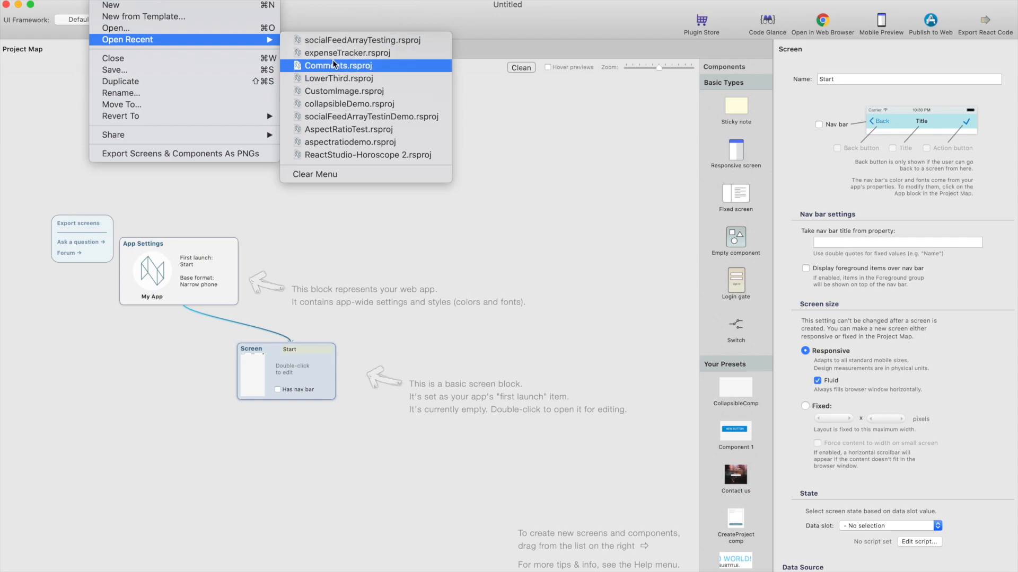
left_click(58, 112)
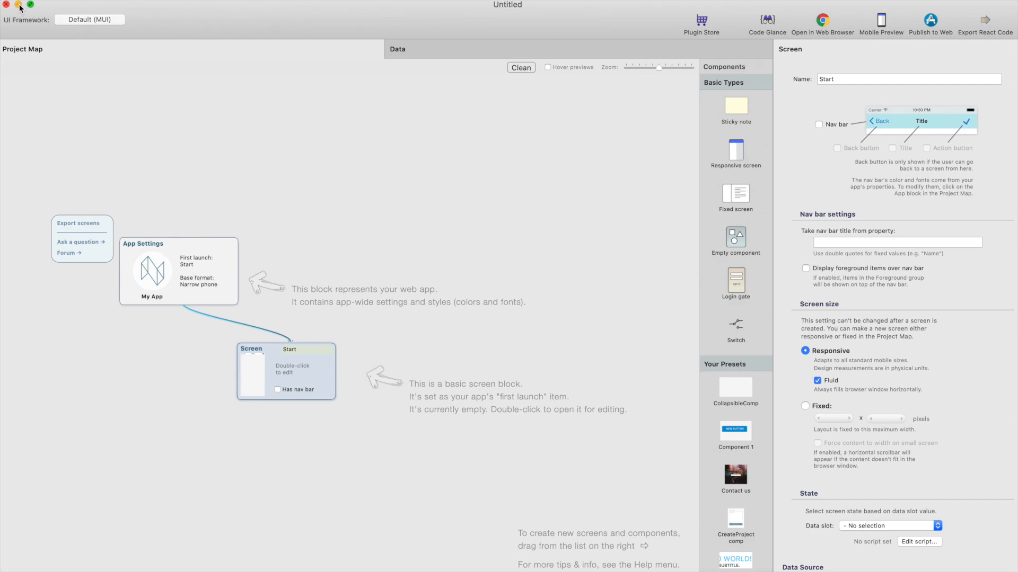
left_click(324, 1)
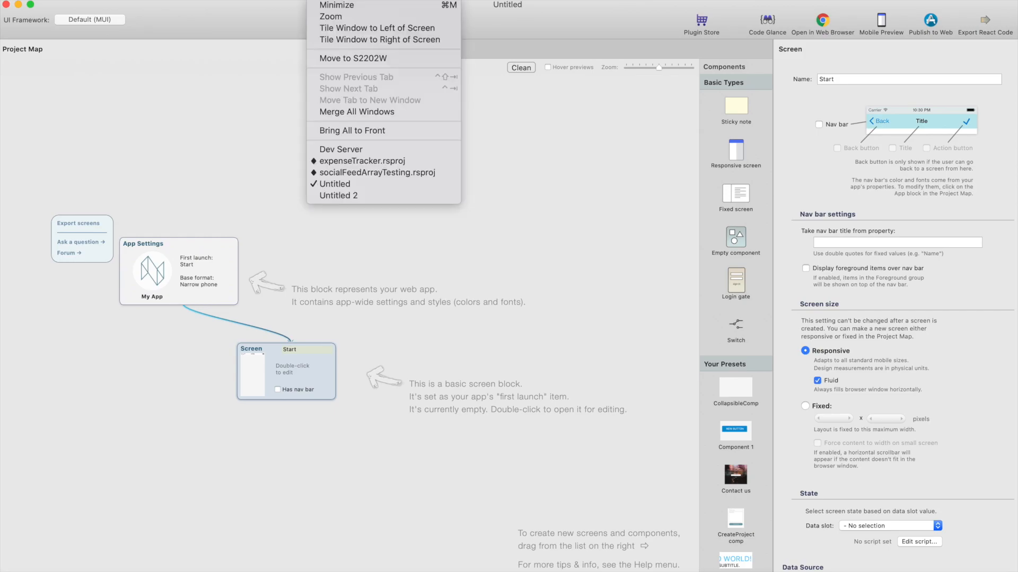
left_click(382, 162)
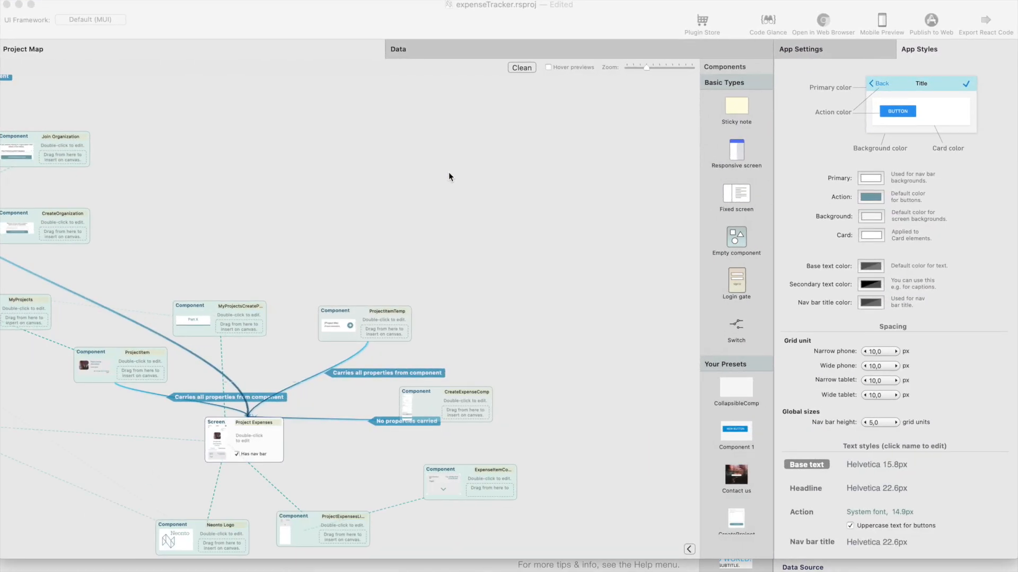
Name the Untitled project's app Video example and move the App Settings block up above the Start screen
left_click(203, 271)
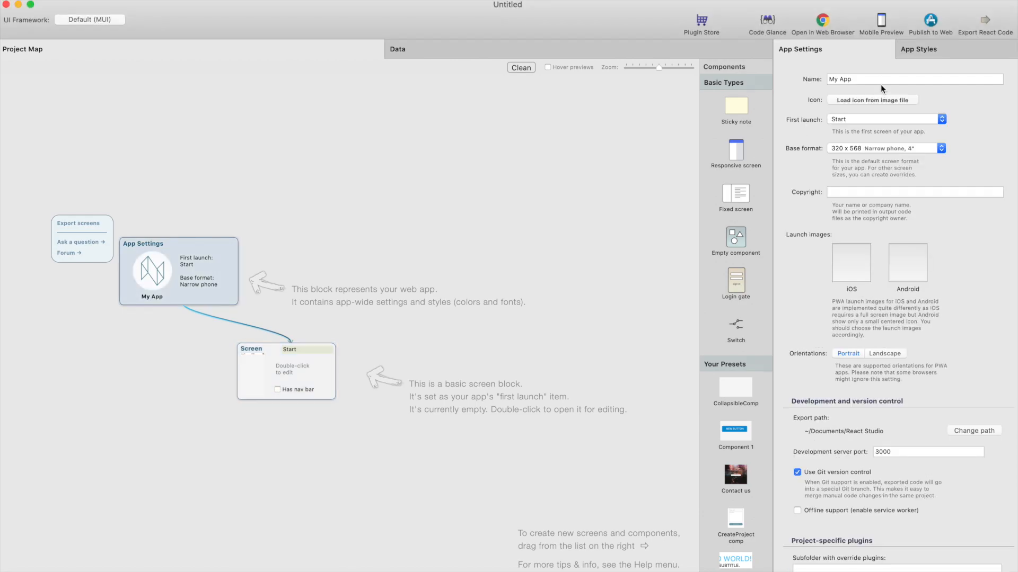
left_click(878, 79)
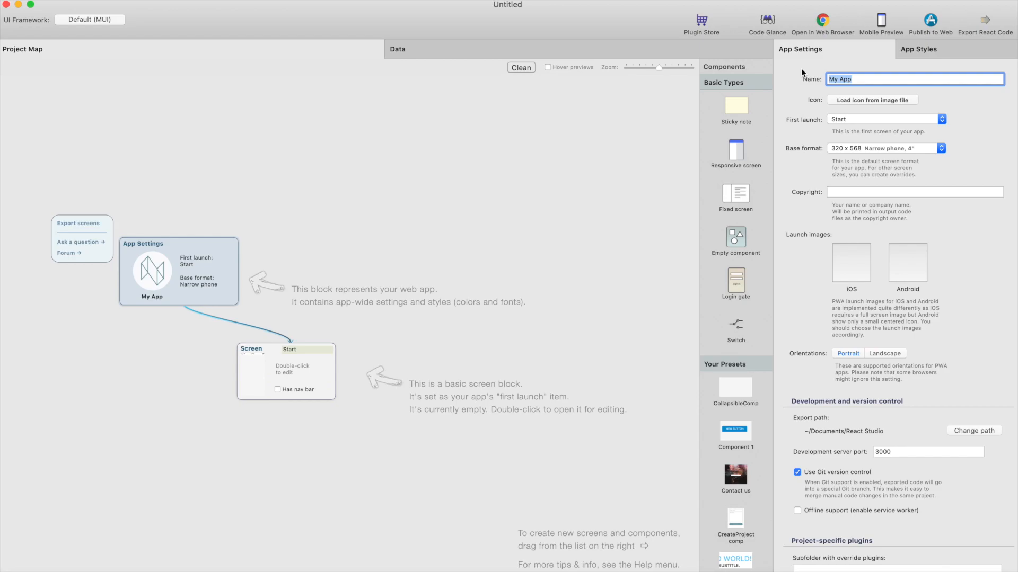
type("Video example")
key("Return")
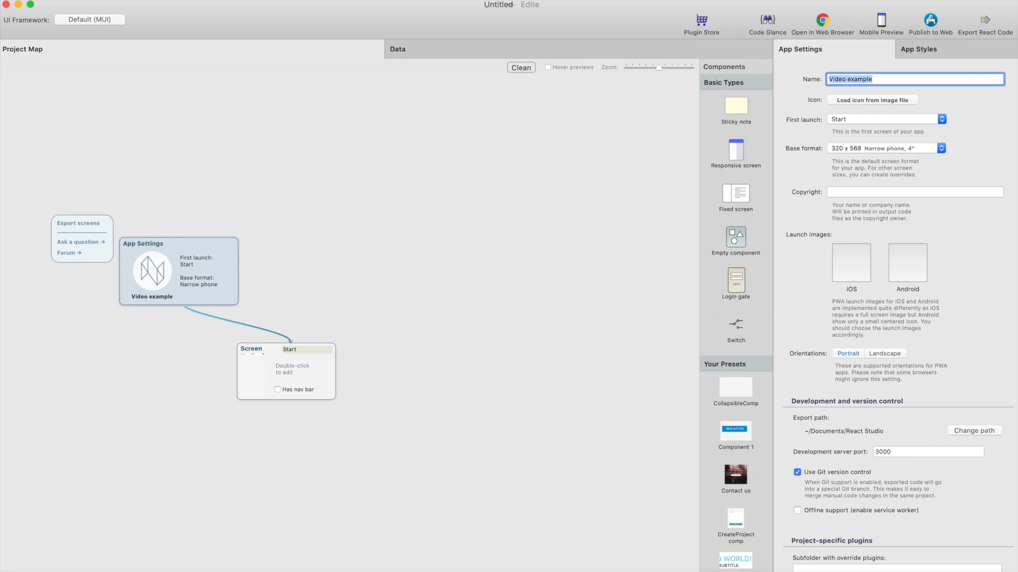
left_click_drag(151, 271, 220, 212)
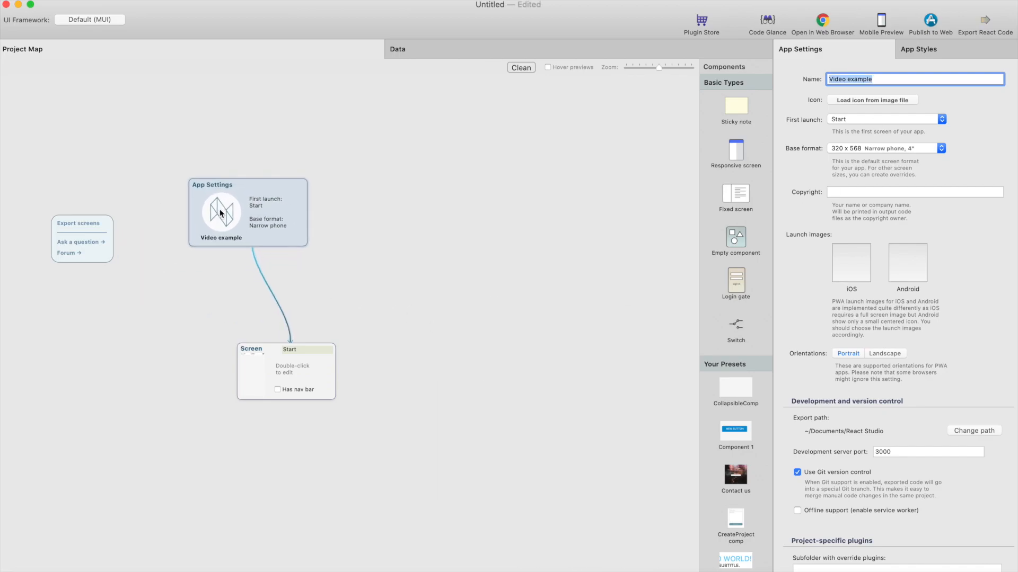
Open the Start screen for editing and place a React Player plugin element near the top of its canvas
double_click(289, 365)
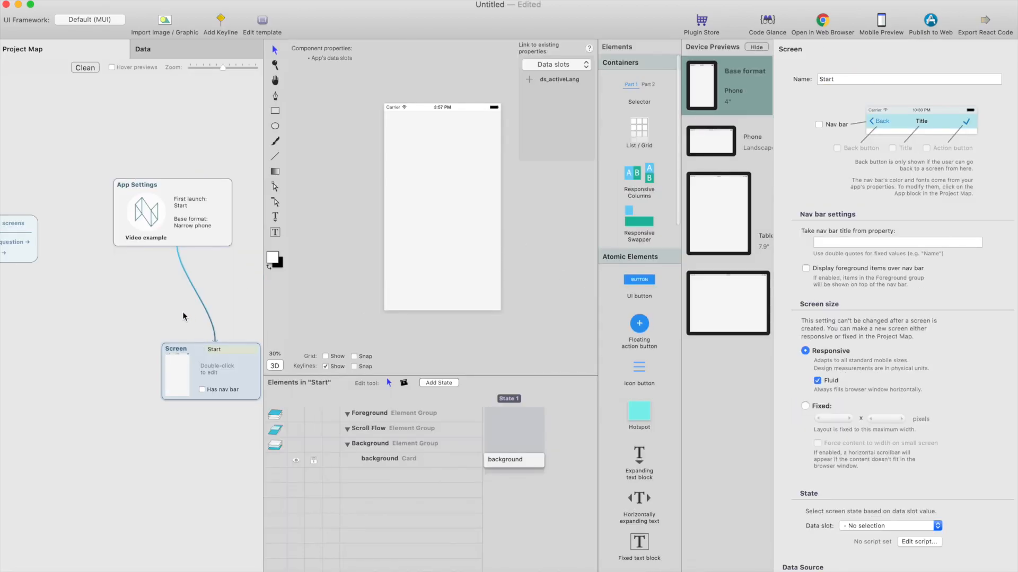
scroll(653, 411, "down", 20)
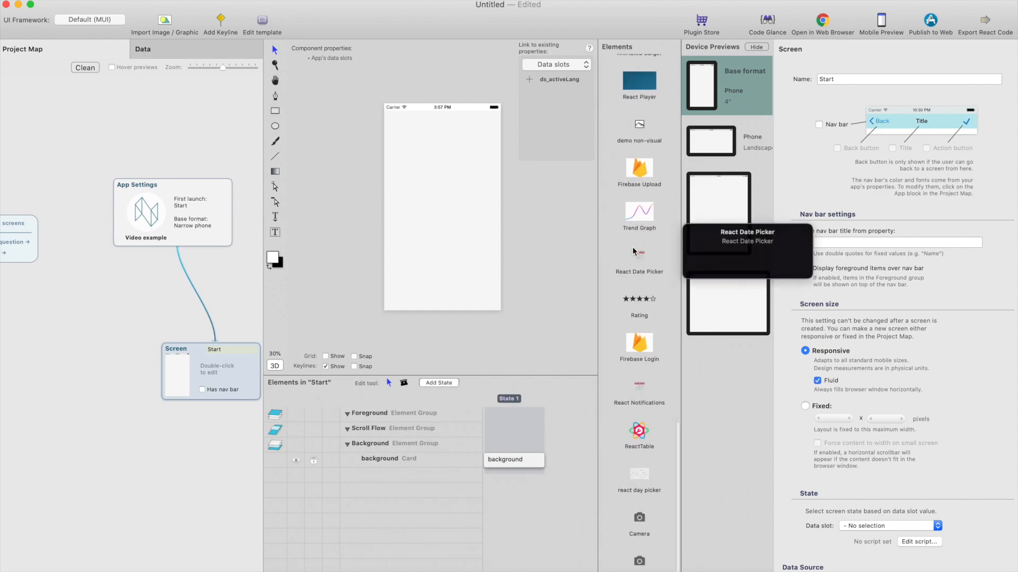
scroll(649, 371, "up", 5)
scroll(650, 356, "down", 5)
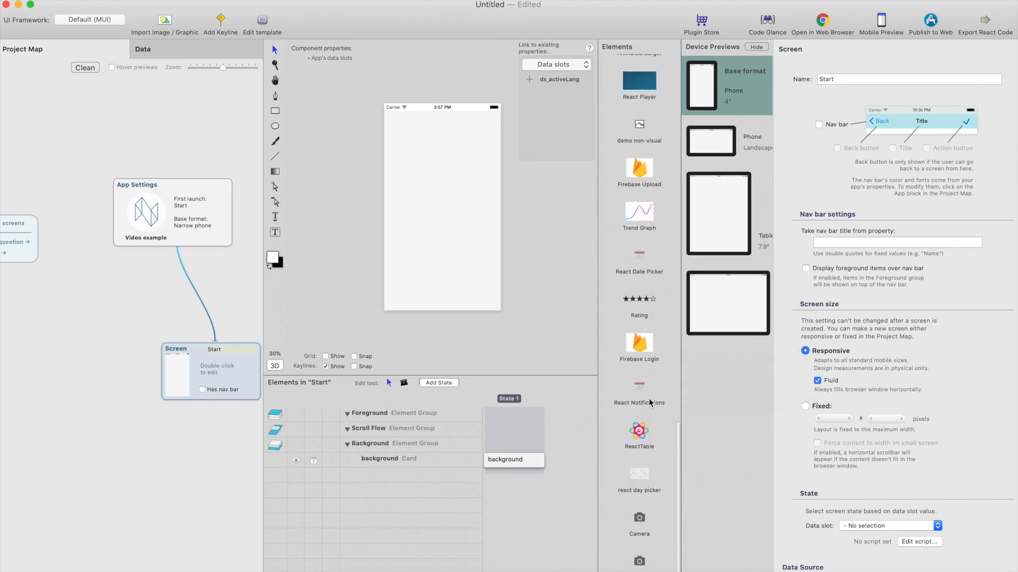
scroll(639, 265, "up", 2)
left_click_drag(594, 149, 418, 164)
Resize the React Player to about 280 × 180 pixels and align its left and right edges to the screen with zero offset
left_click(860, 52)
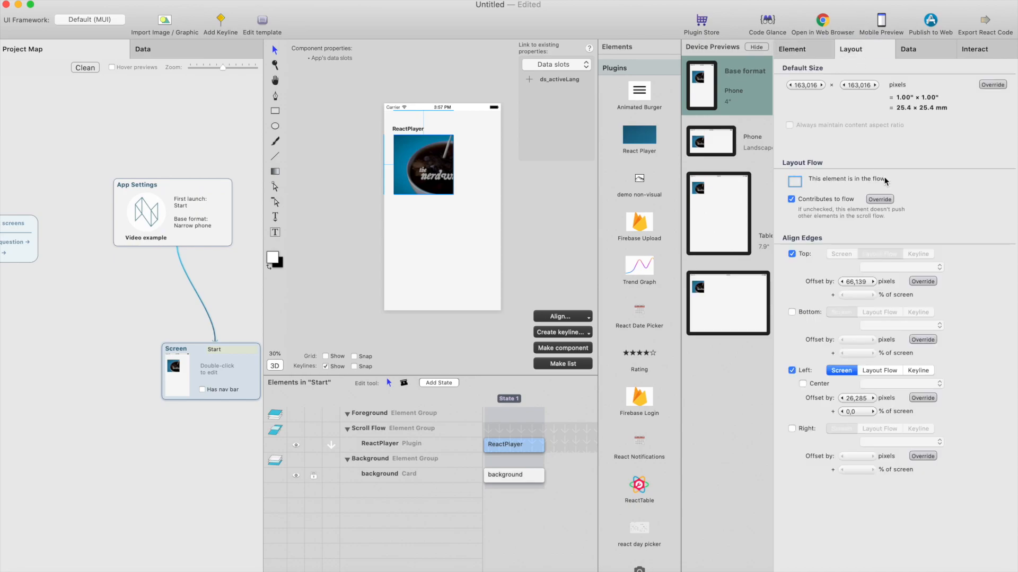
left_click_drag(453, 195, 495, 201)
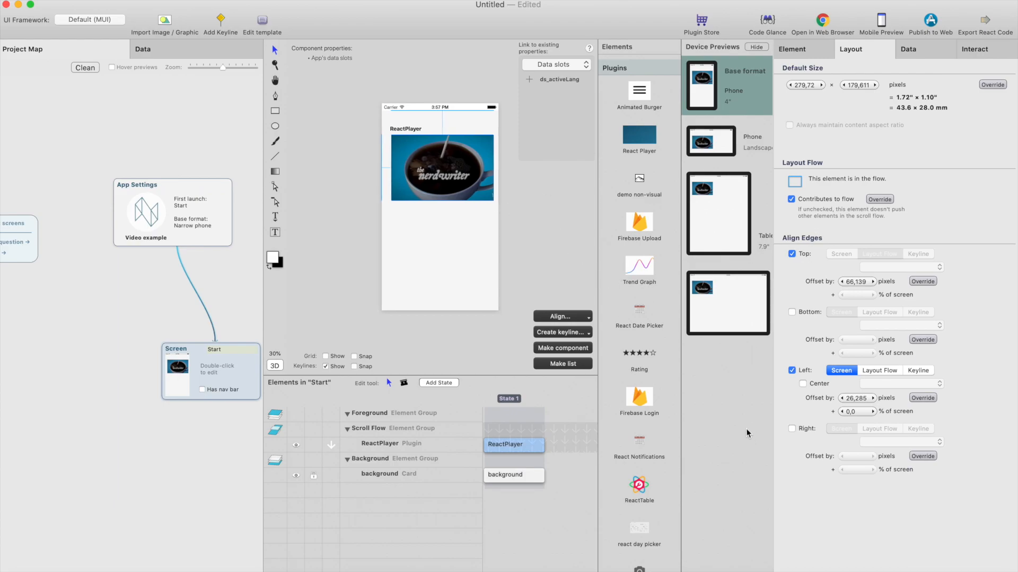
left_click(792, 429)
left_click(792, 370)
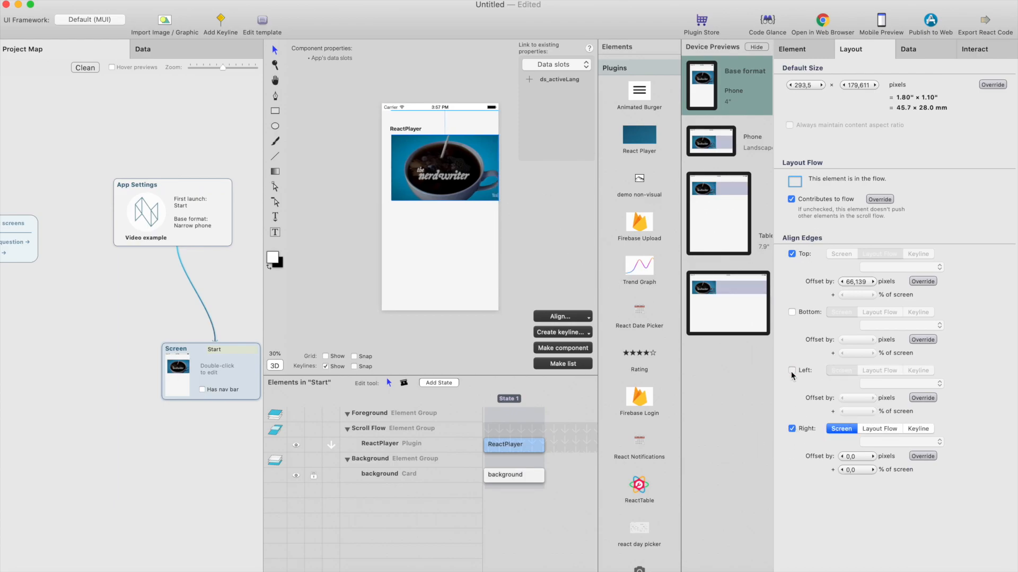
left_click(792, 370)
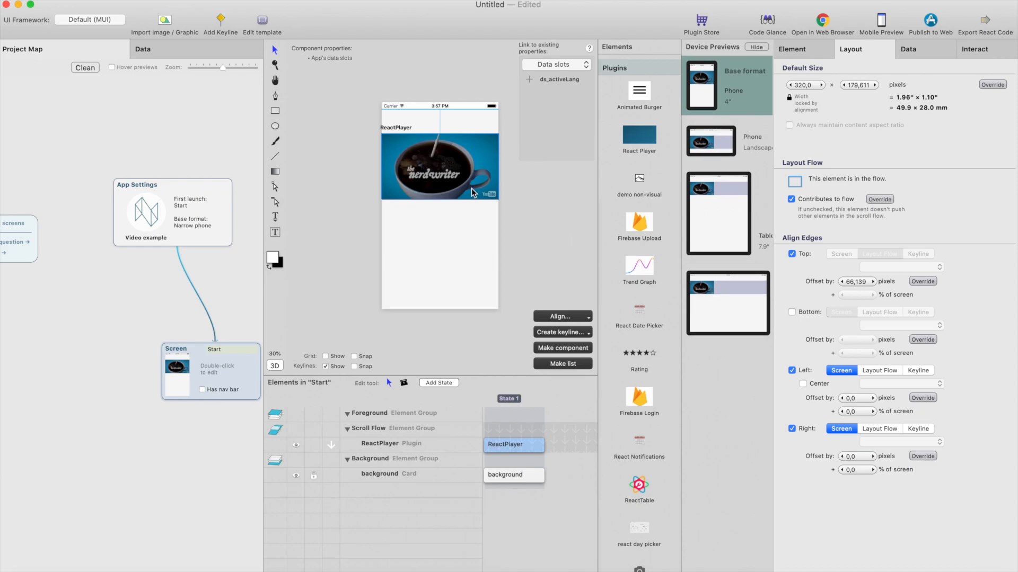
Make a component from the React Player, move its block down in the project map and rename it compVideo
left_click(573, 353)
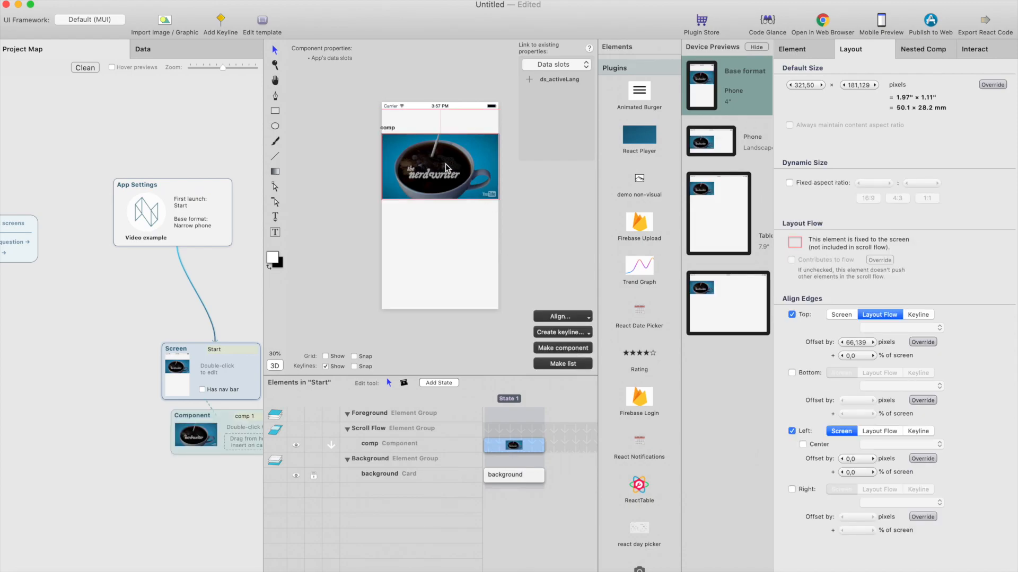
left_click(243, 269)
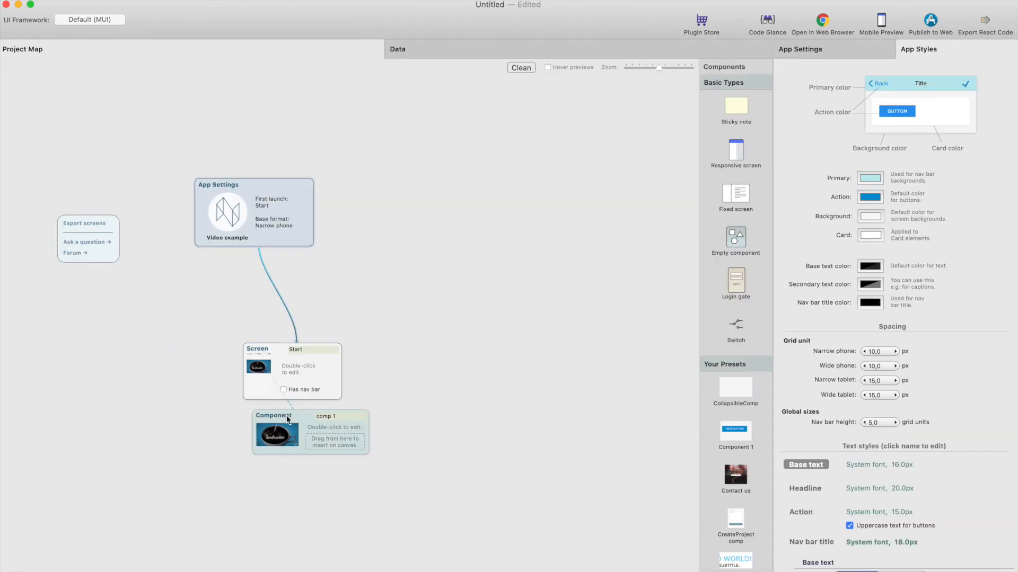
left_click_drag(287, 419, 293, 444)
left_click(353, 442)
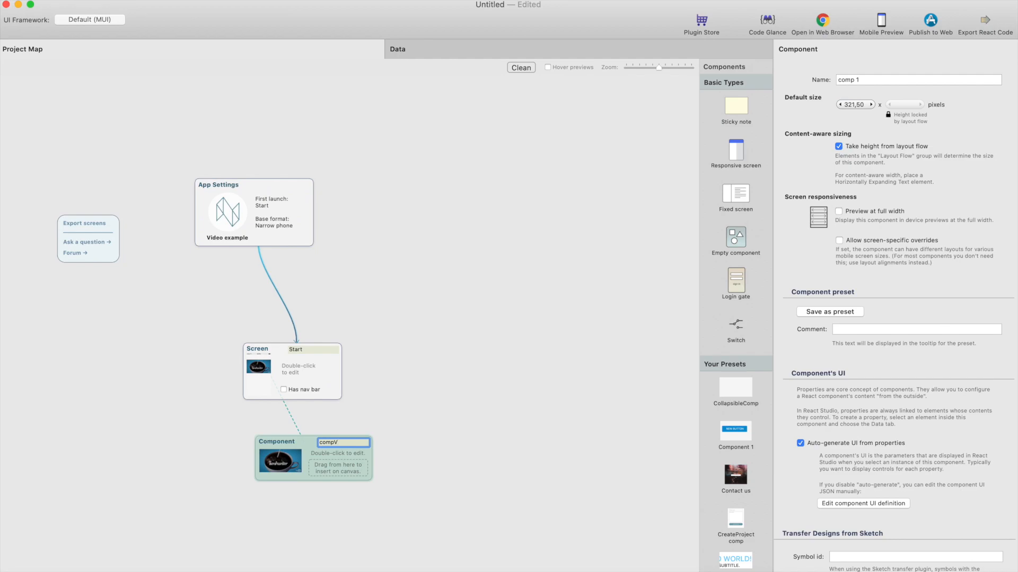
key("Return")
Open compVideo, move its ReactPlayer from Layout Flow to the Foreground group and align its bottom edge to the container
double_click(311, 453)
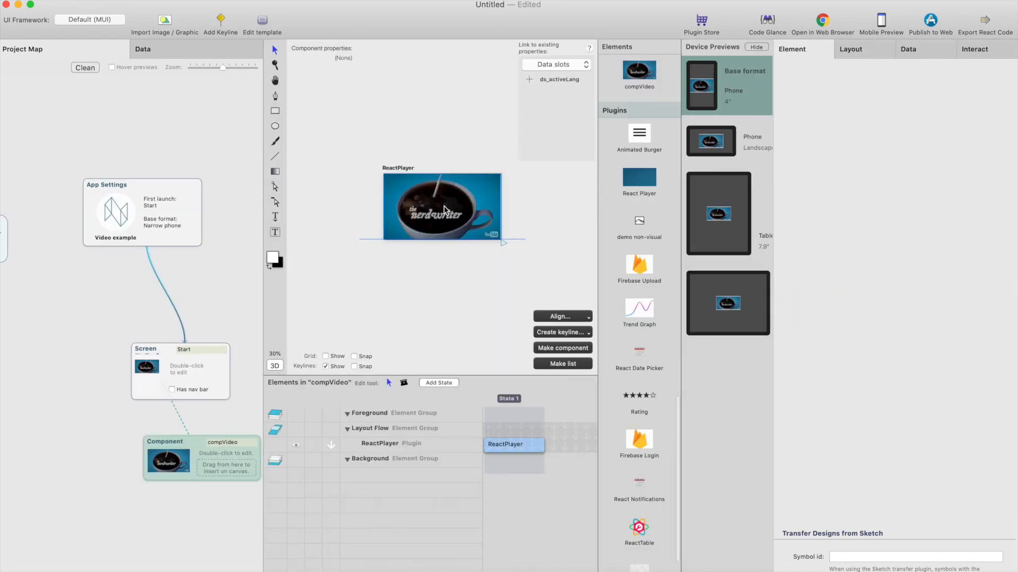
left_click(861, 53)
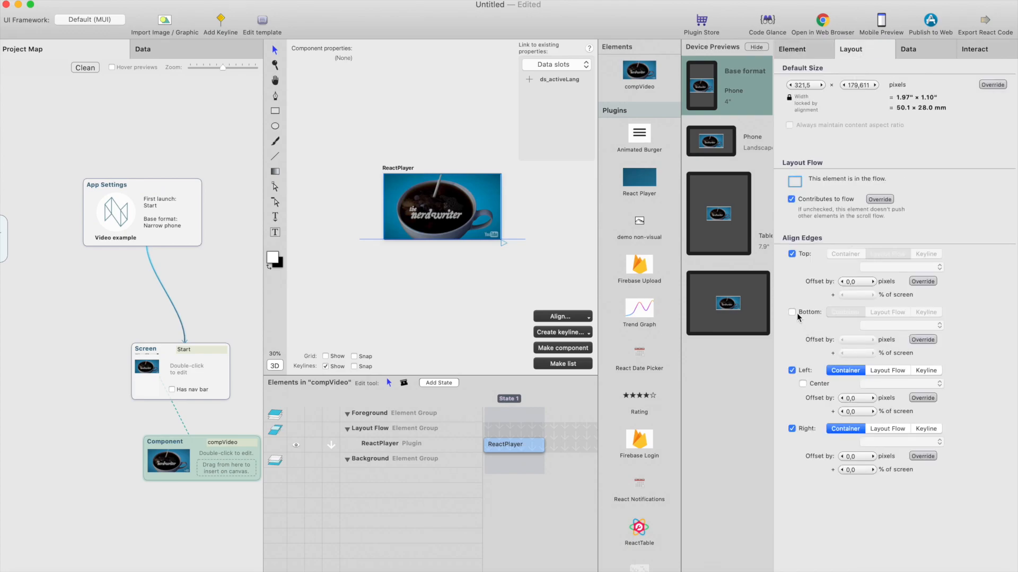
left_click_drag(392, 444, 390, 430)
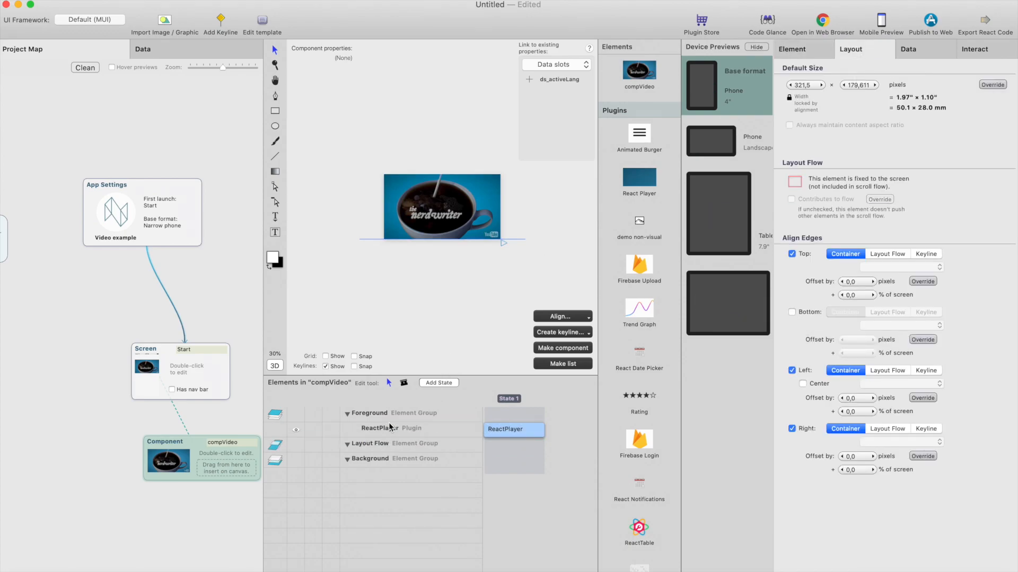
left_click(792, 314)
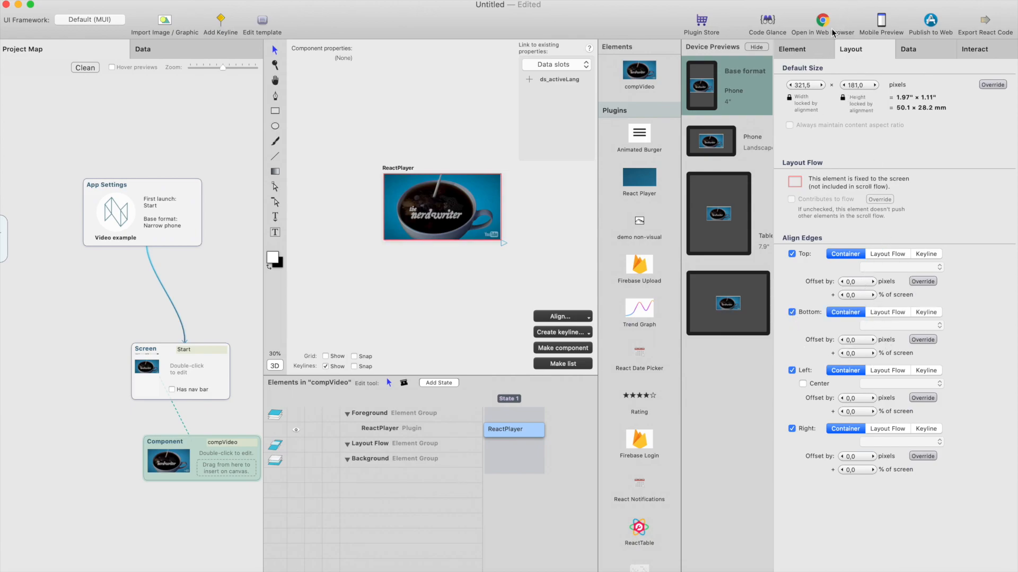
left_click(806, 53)
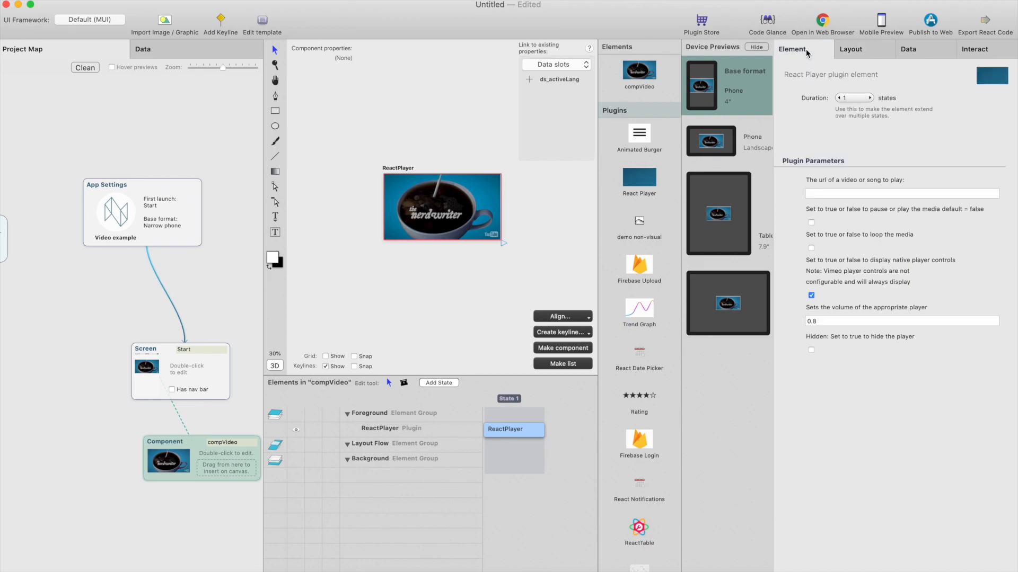
Reopen the Start screen and enable a fixed aspect ratio for the nested video component in its layout settings
left_click(215, 290)
double_click(322, 377)
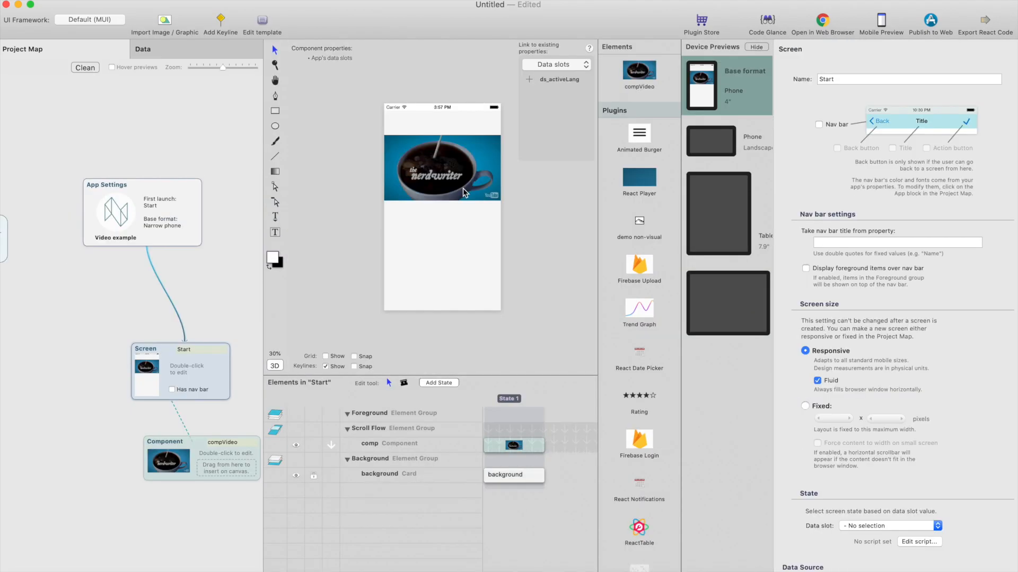
left_click(463, 191)
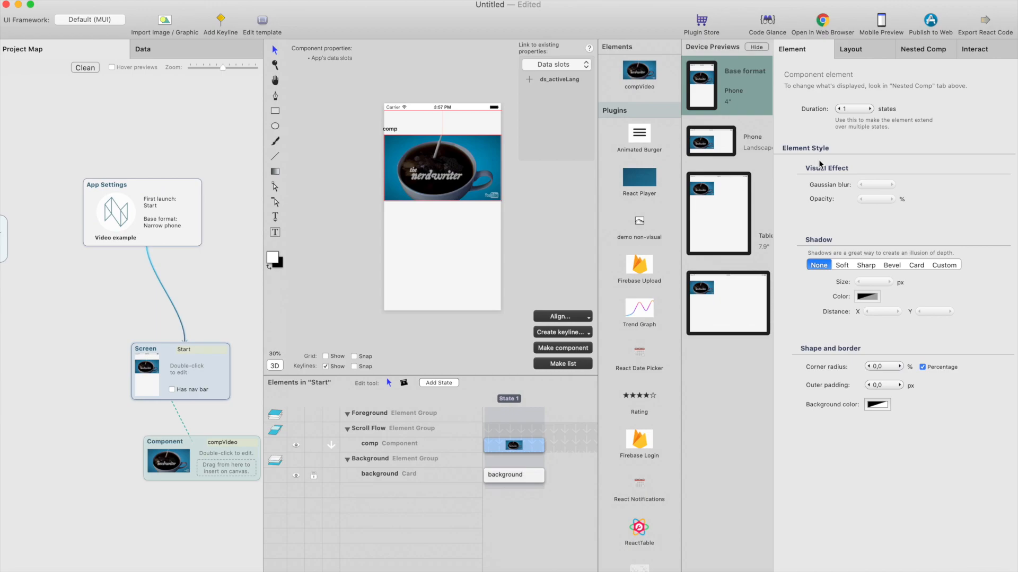
left_click(868, 57)
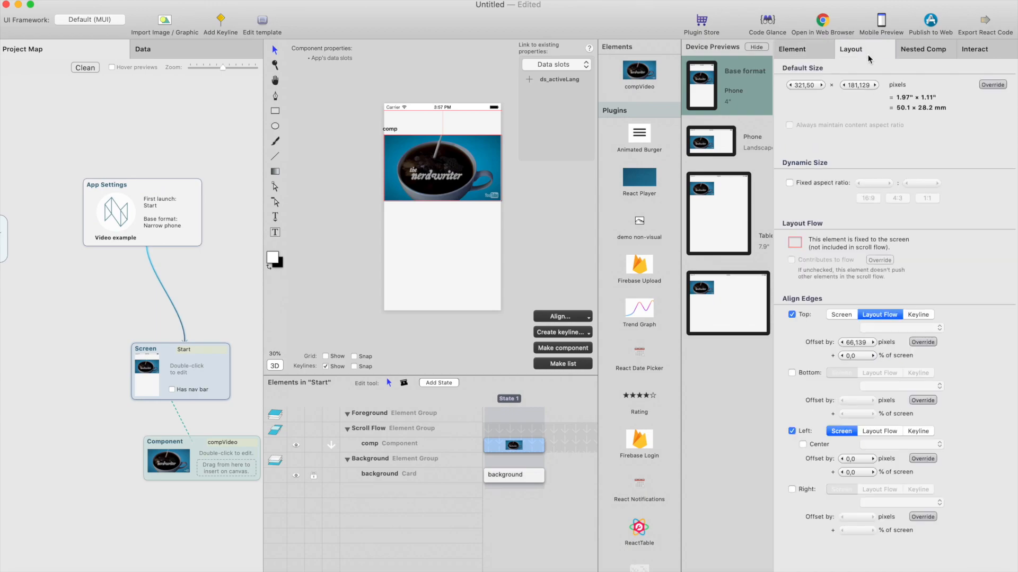
left_click(790, 183)
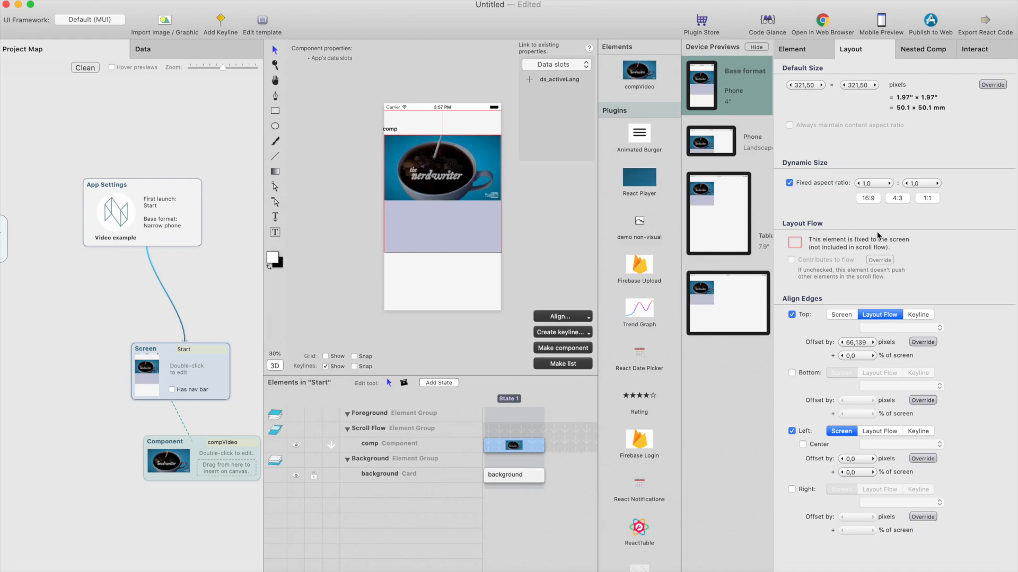
Set the nested video component's fixed aspect ratio to 16:9 and show its nested component settings
left_click(868, 198)
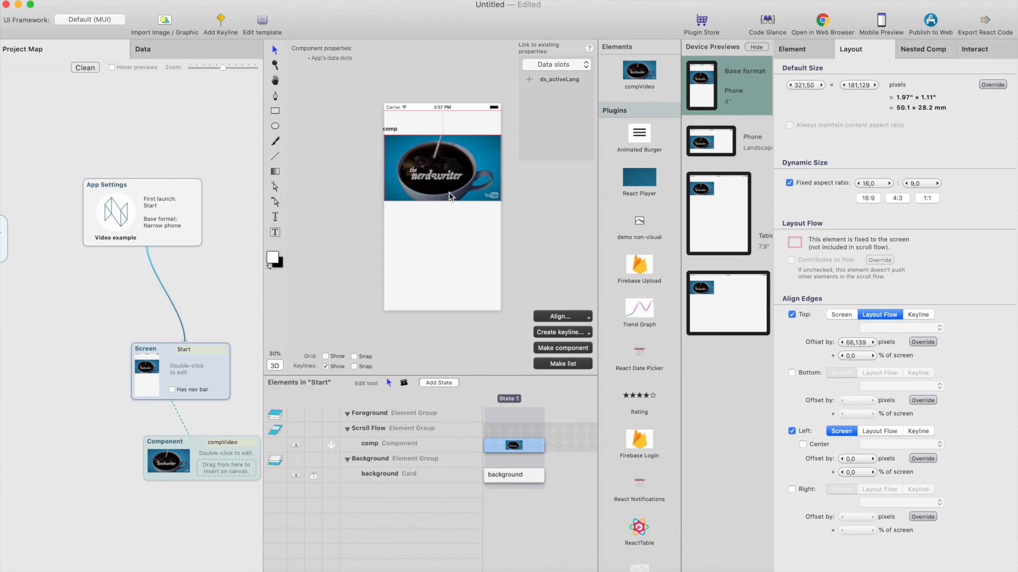
left_click(922, 49)
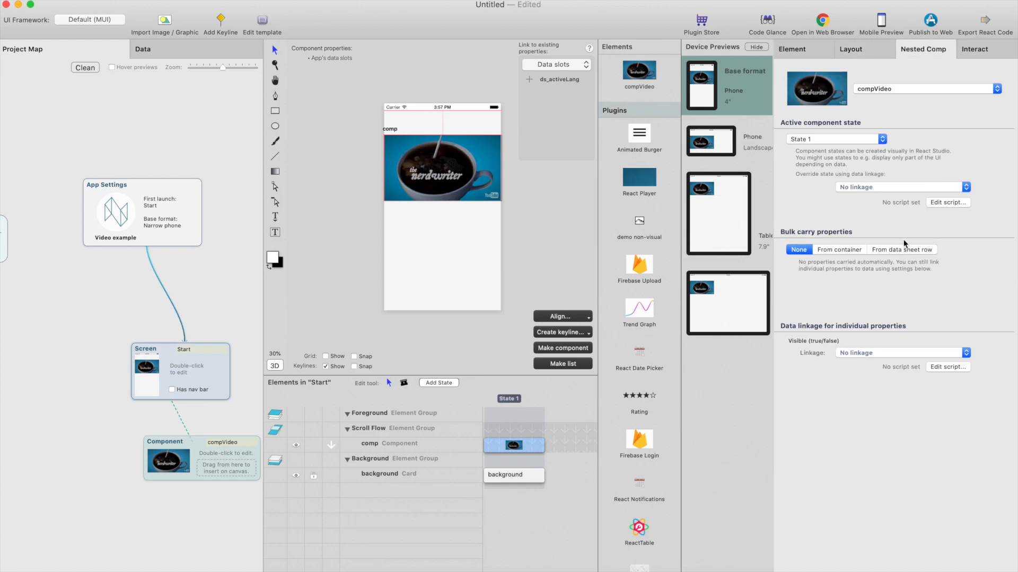
Open compVideo and link its ReactPlayer's videourl content to a new property named videourl
double_click(456, 213)
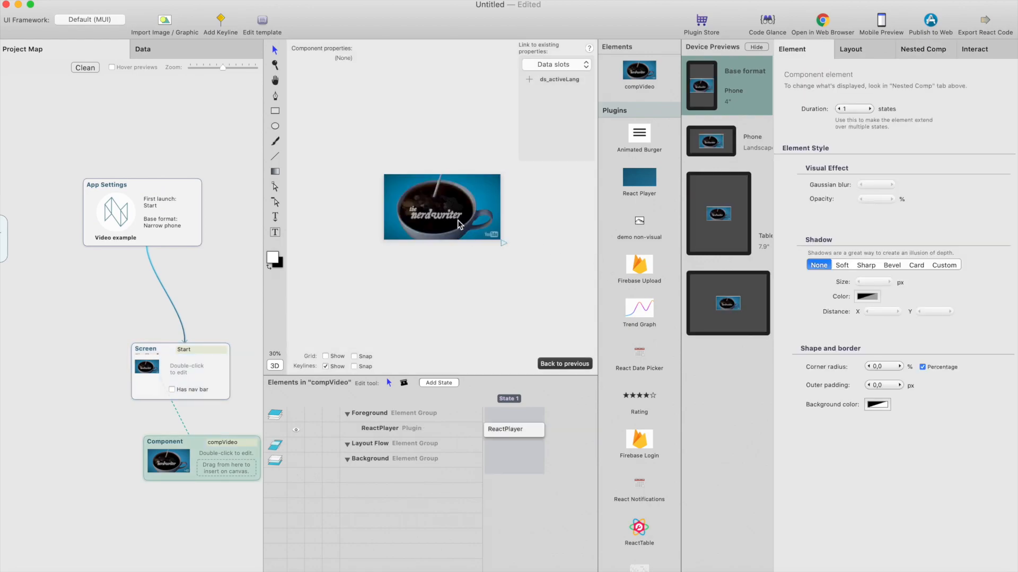
left_click(459, 225)
left_click(924, 51)
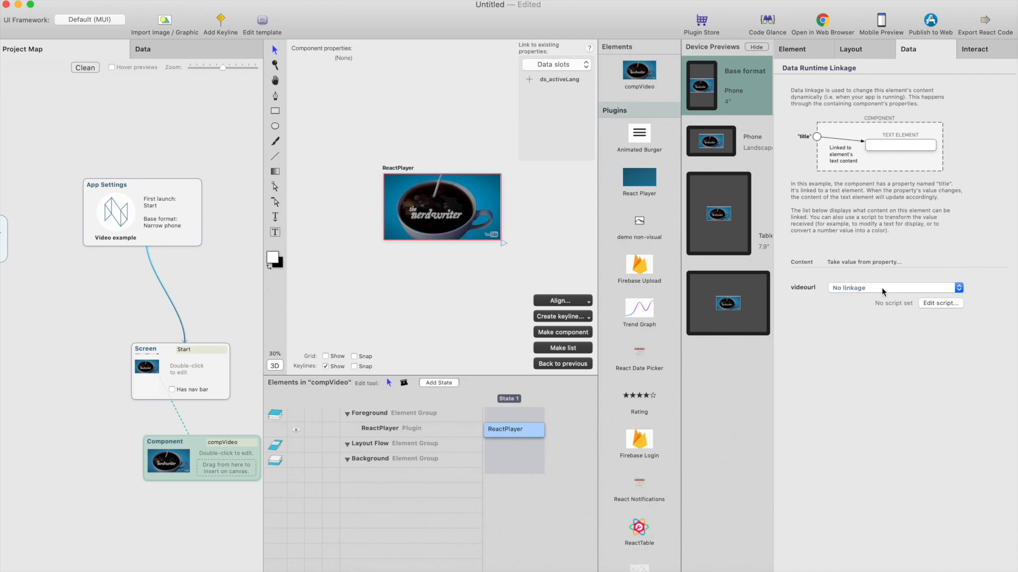
left_click(882, 288)
left_click(863, 313)
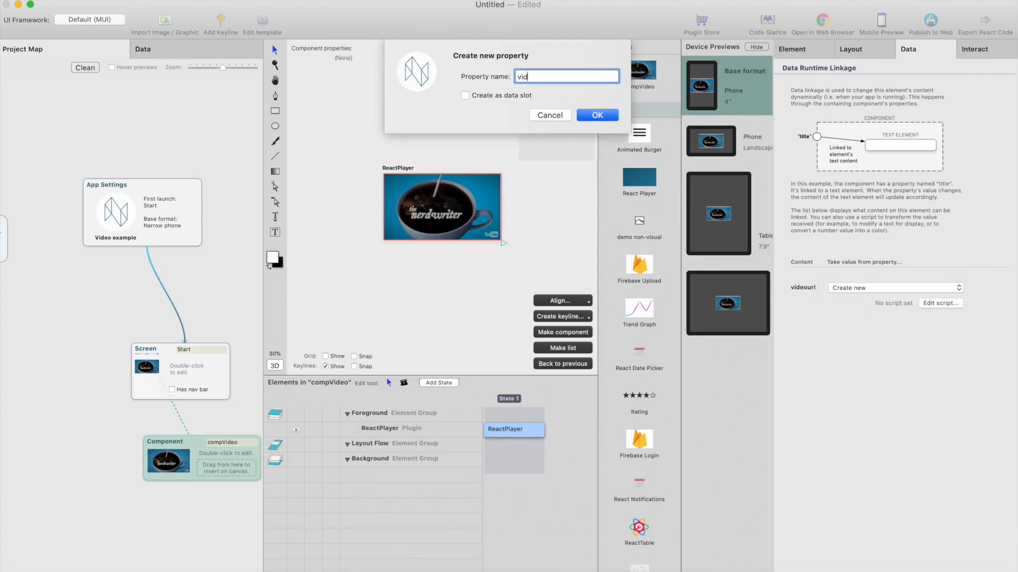
key("Return")
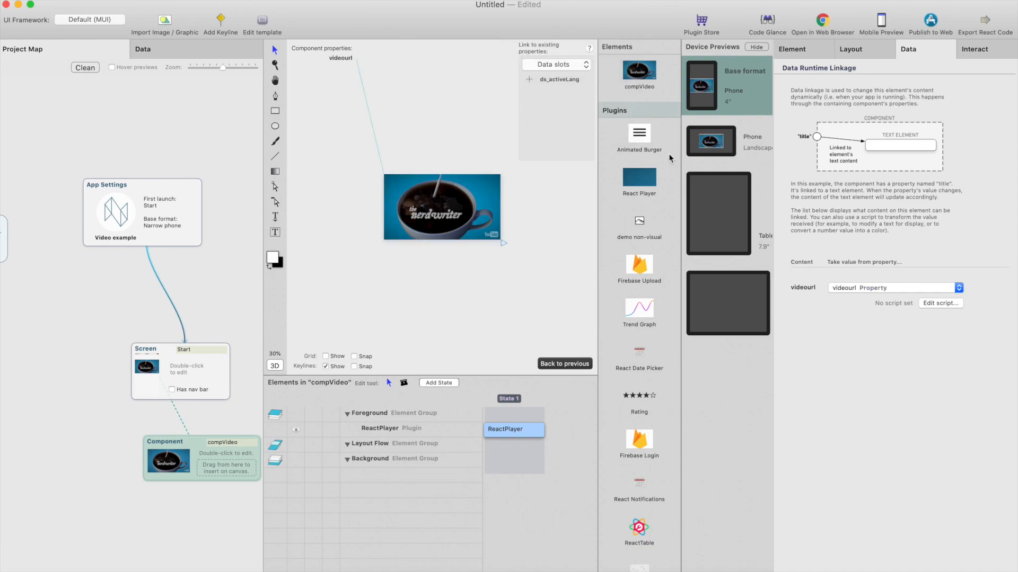
Reopen the Start screen and link the nested video component's videourl to the videourl property
left_click(192, 271)
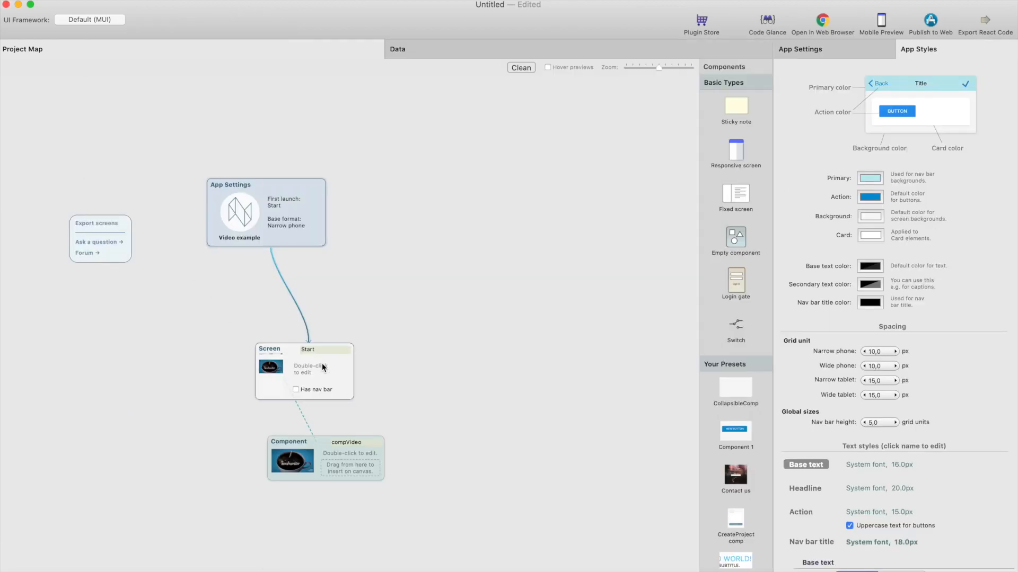
double_click(325, 367)
left_click(495, 187)
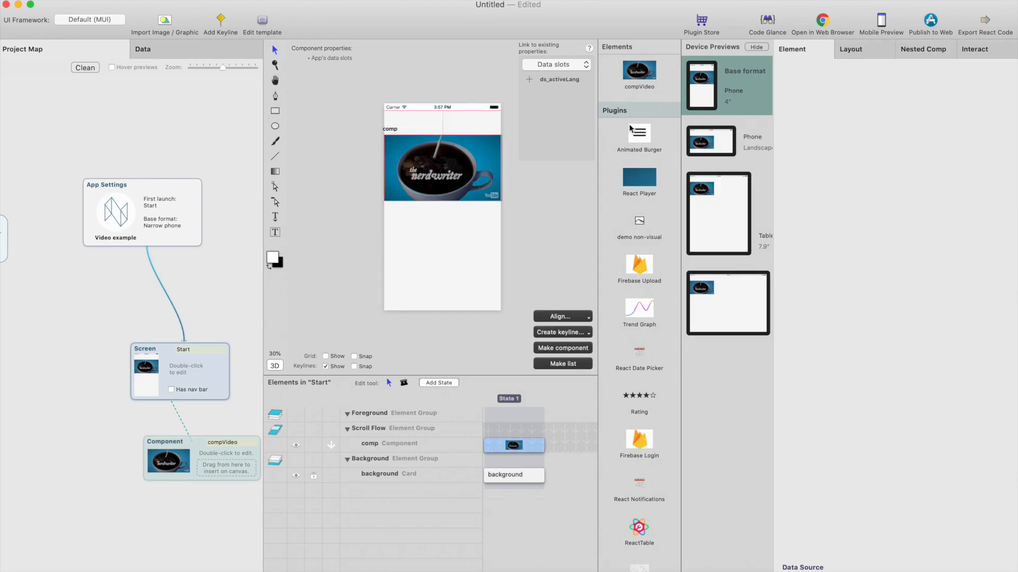
left_click(909, 54)
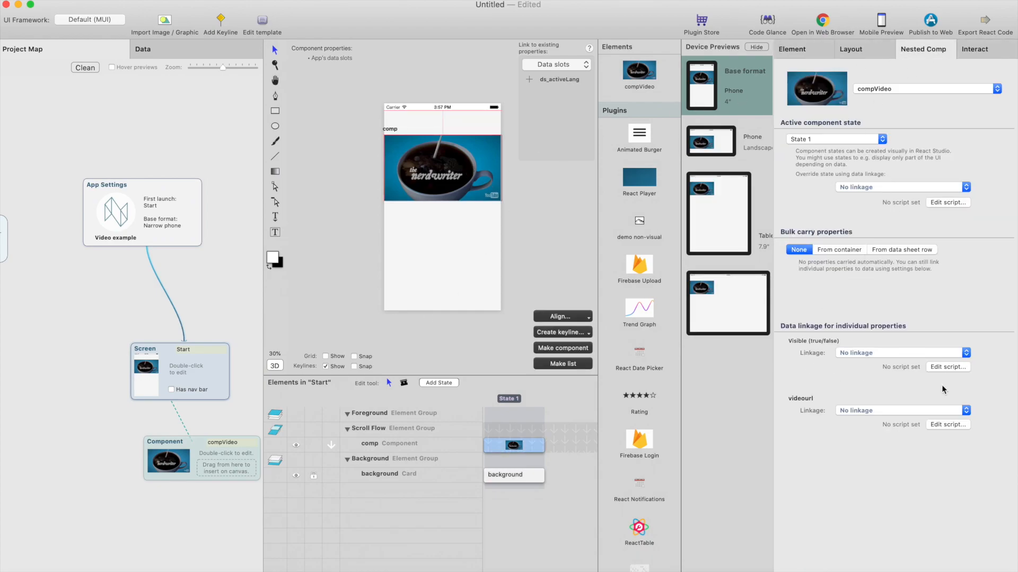
left_click(916, 413)
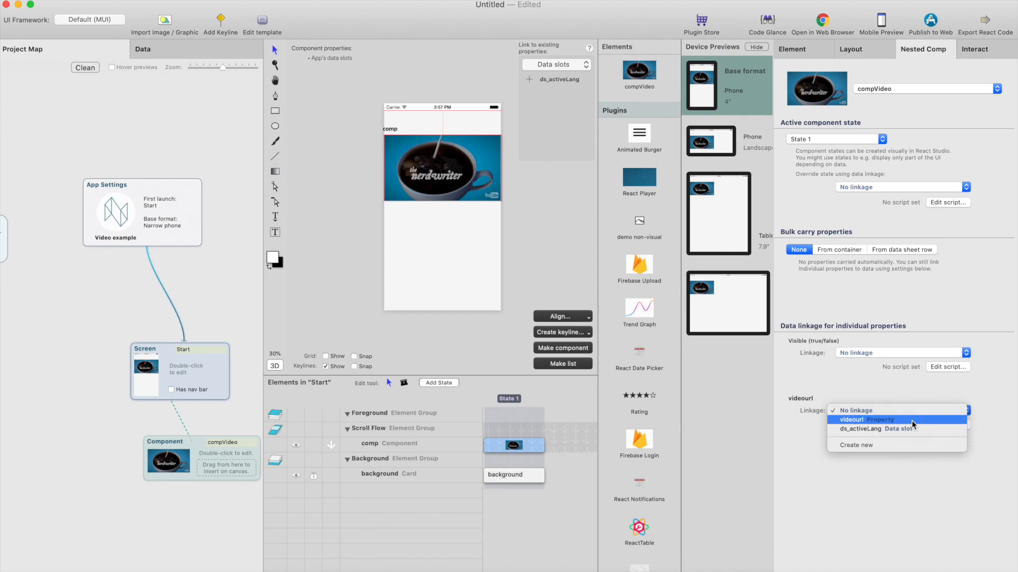
left_click(912, 421)
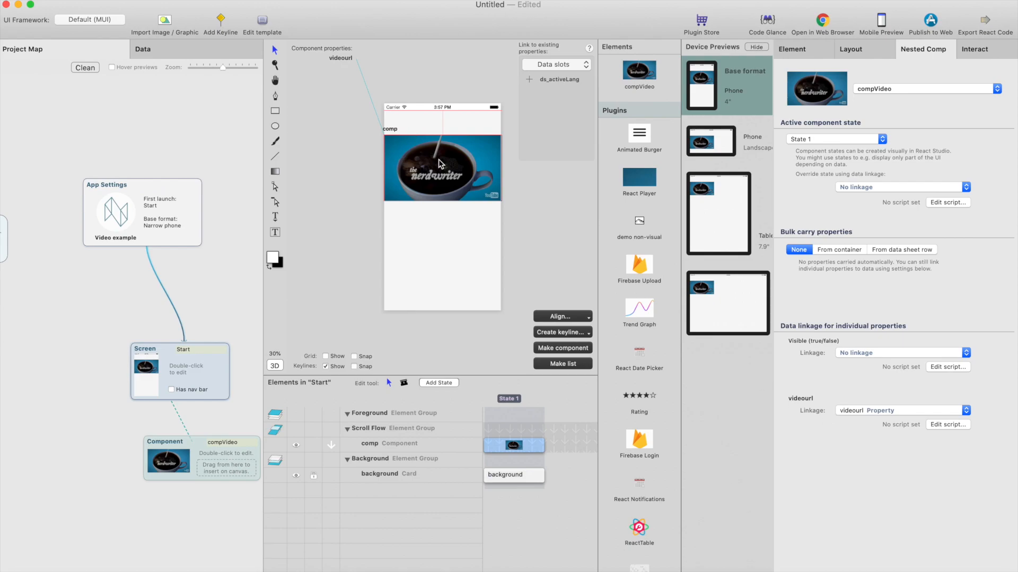
Add a text field from the atomic elements above the video component on the Start screen
scroll(641, 360, "up", 10)
scroll(641, 360, "up", 10)
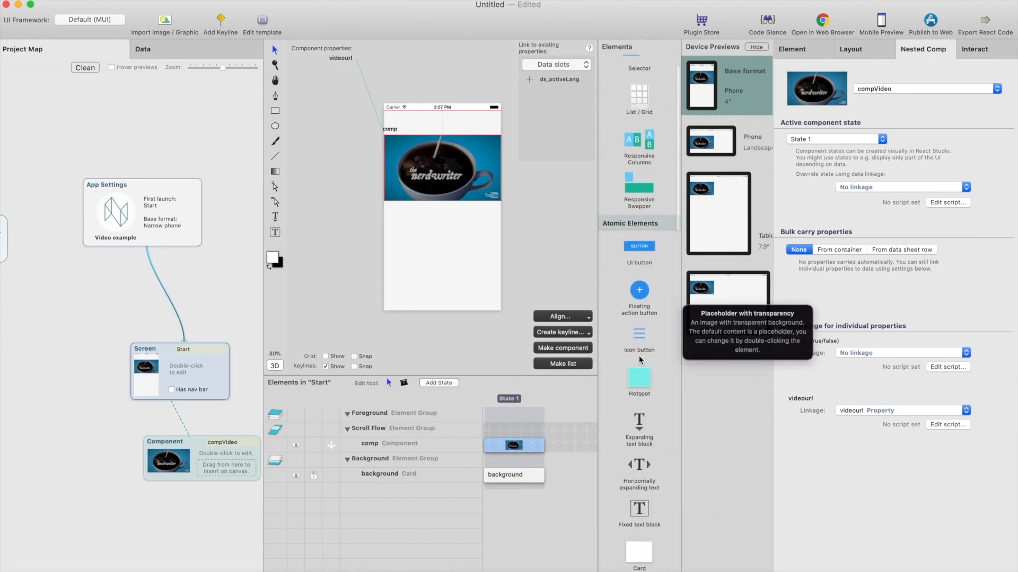
scroll(640, 360, "down", 10)
scroll(641, 360, "down", 6)
left_click_drag(641, 364, 430, 121)
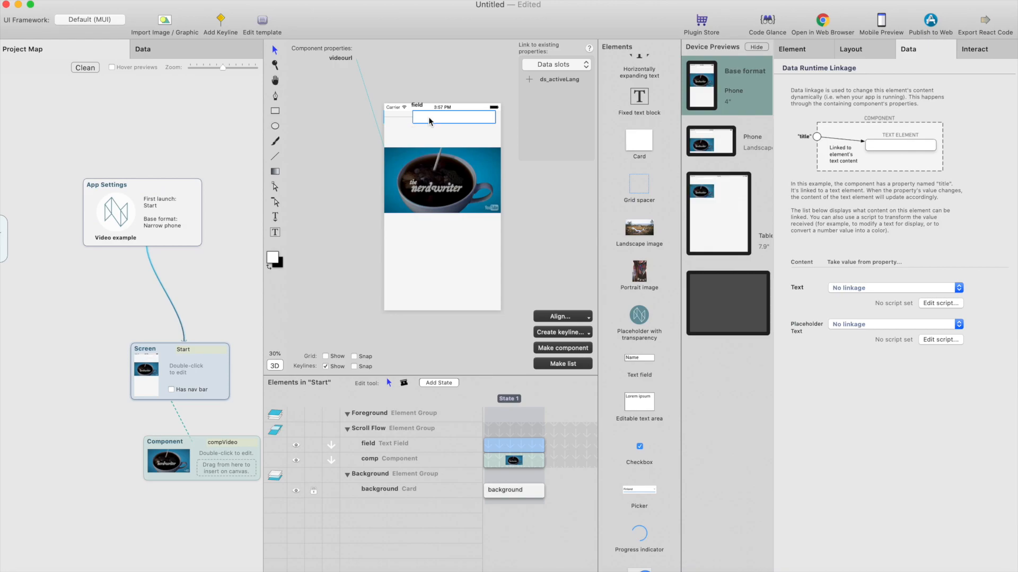
Align the text field's left and right edges to the screen with offsets of 20 and -20 pixels
left_click(850, 52)
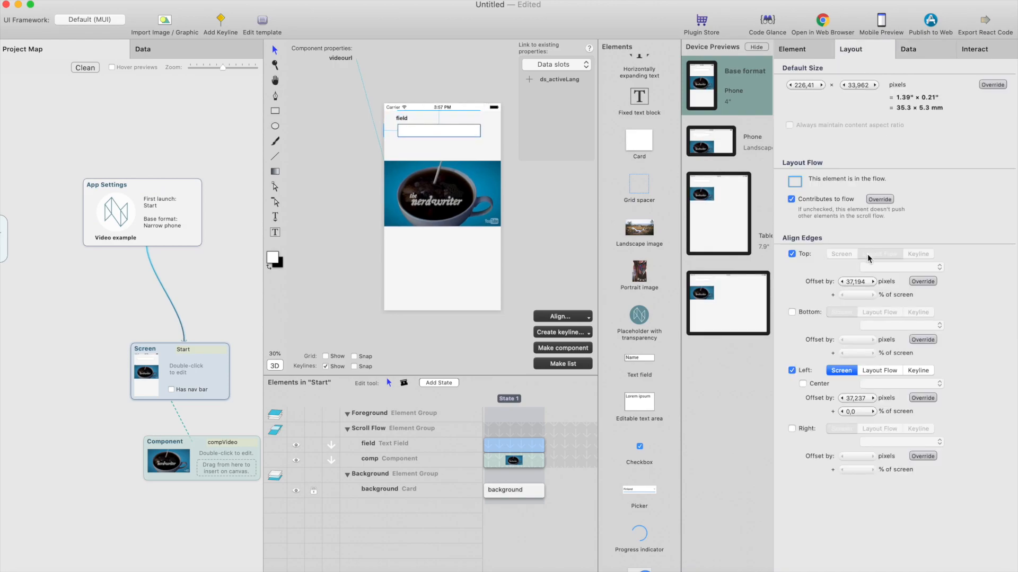
left_click(792, 429)
double_click(851, 398)
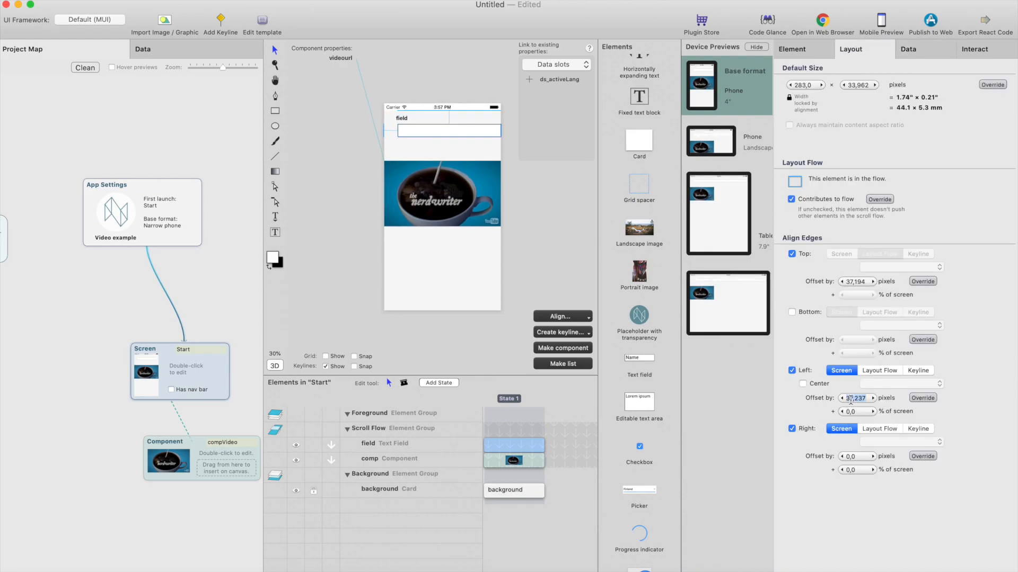
type("20")
key("Tab")
key("Tab")
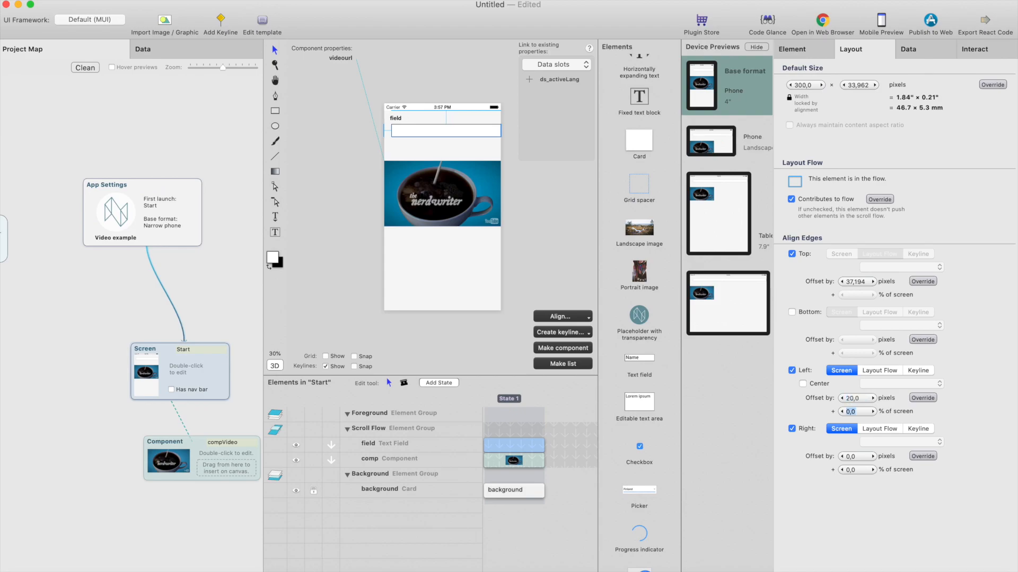
key("Return")
Add an interaction that saves the text field's edited text to a new data slot, ds_videourl
left_click(986, 51)
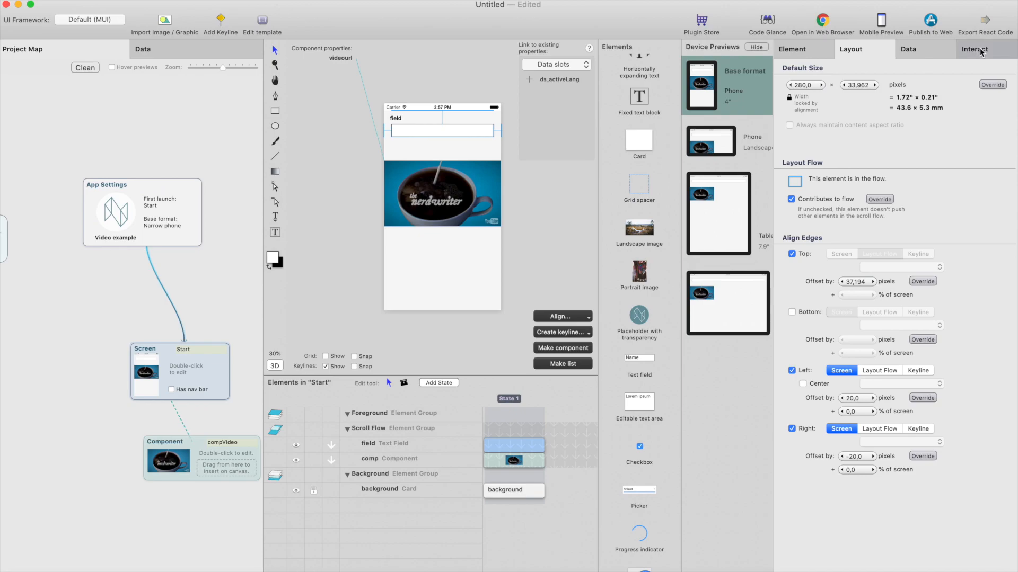
left_click(796, 101)
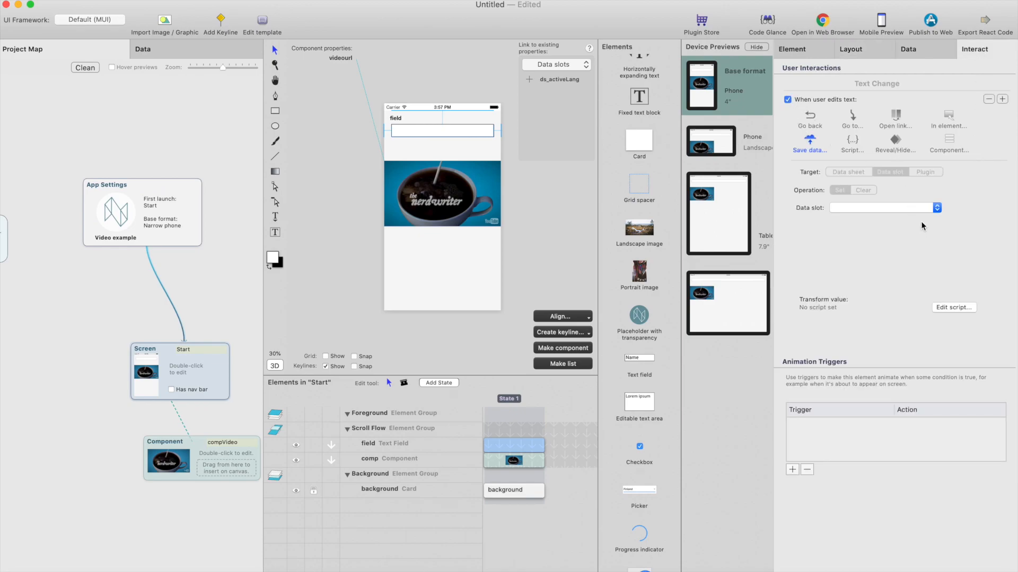
left_click(913, 209)
left_click(905, 217)
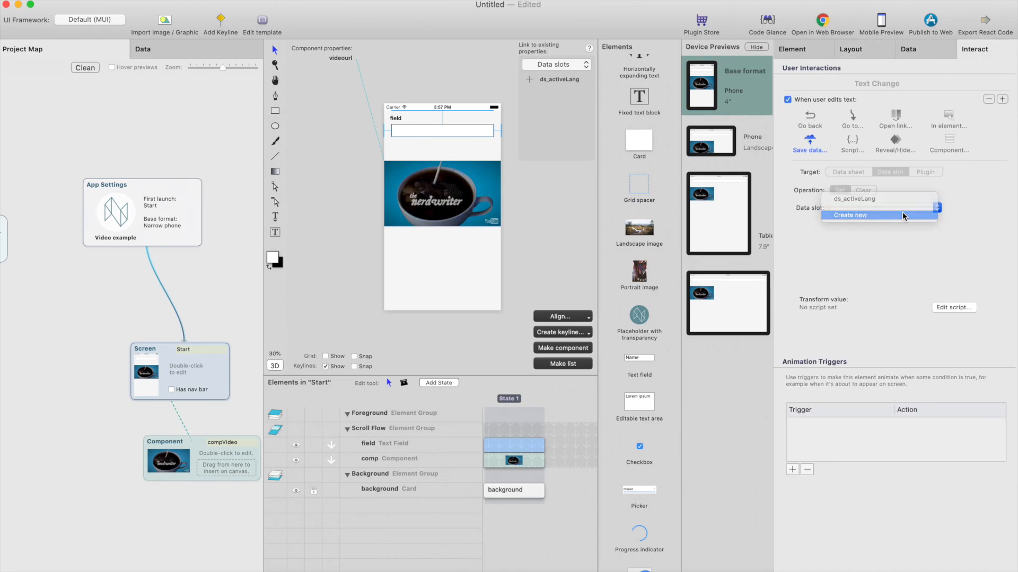
type("videourl")
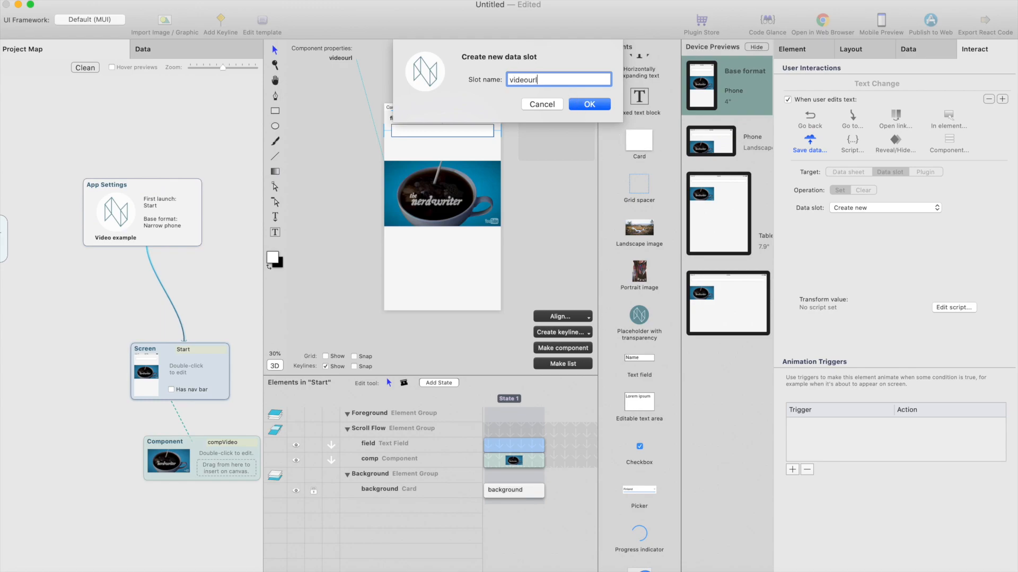
key("Return")
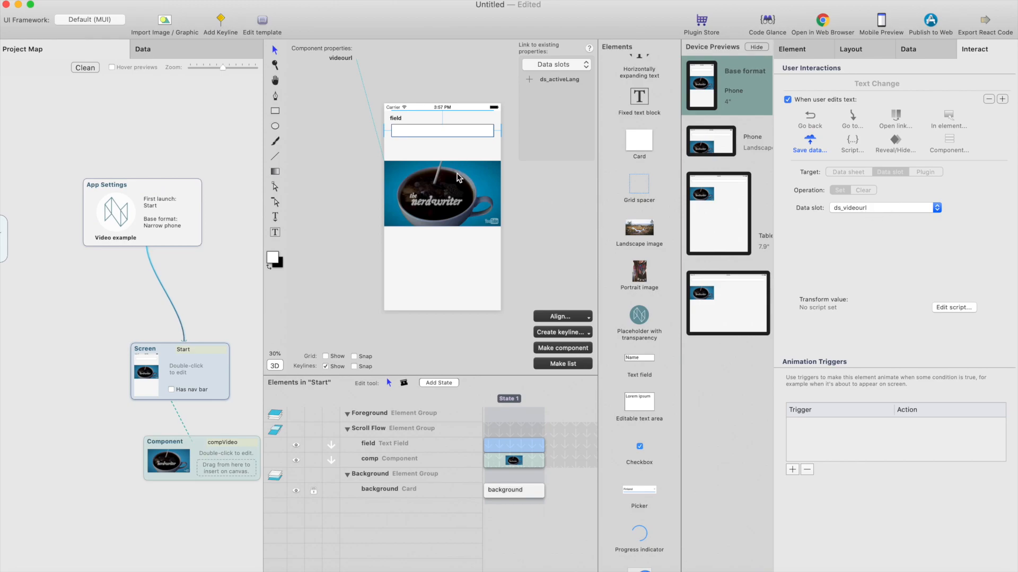
Change the nested video component's videourl linkage to the ds_videourl data slot
left_click(461, 179)
left_click(933, 53)
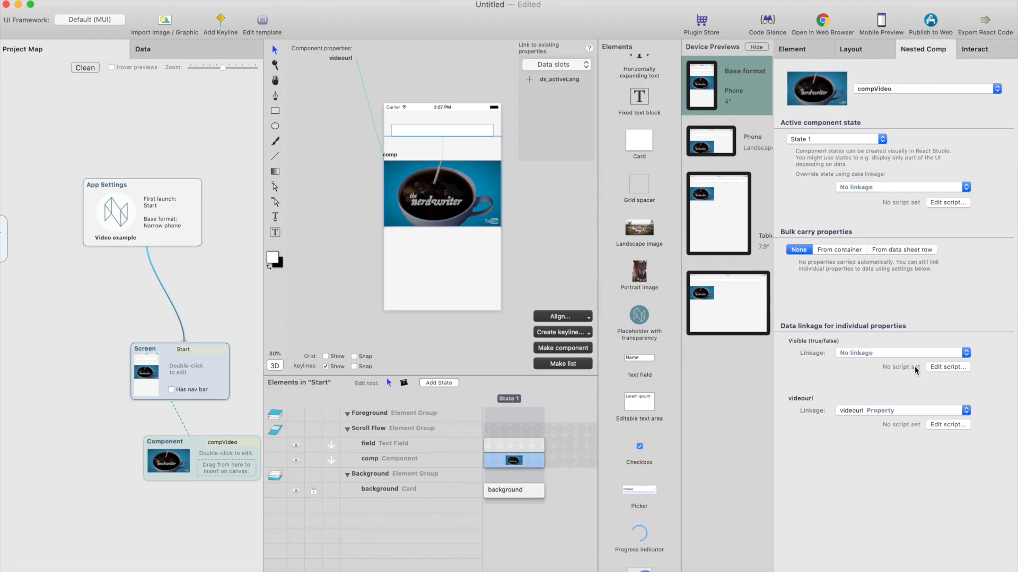
left_click(939, 412)
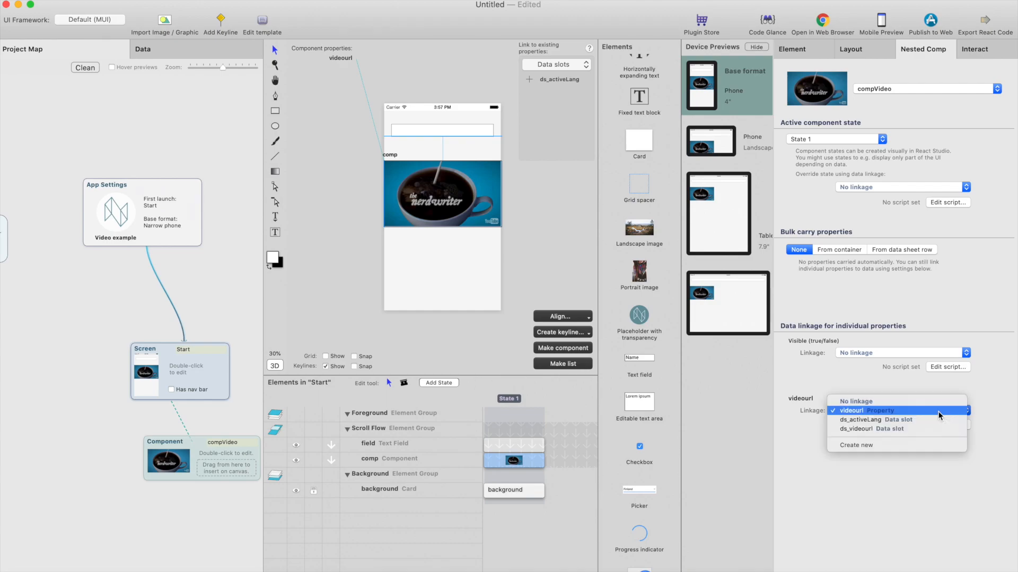
left_click(912, 429)
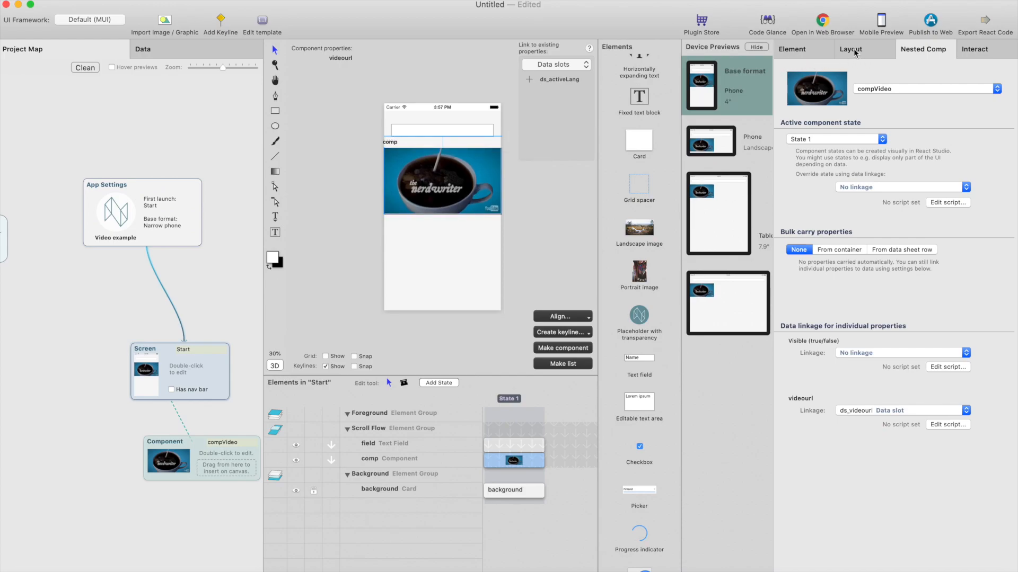
left_click(823, 21)
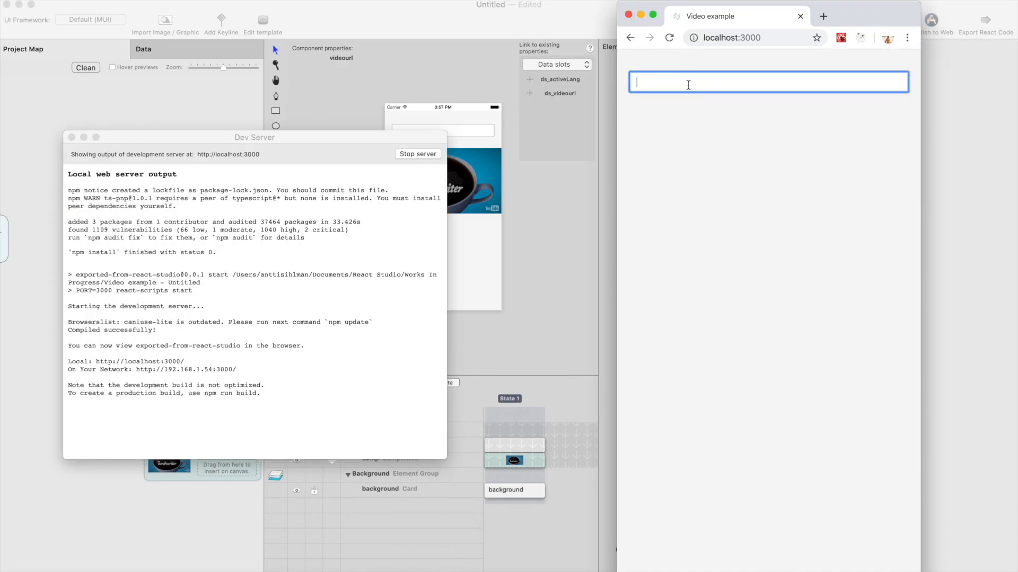
type("https://www.youtube.com/watch?v=_QqfifH3-rk")
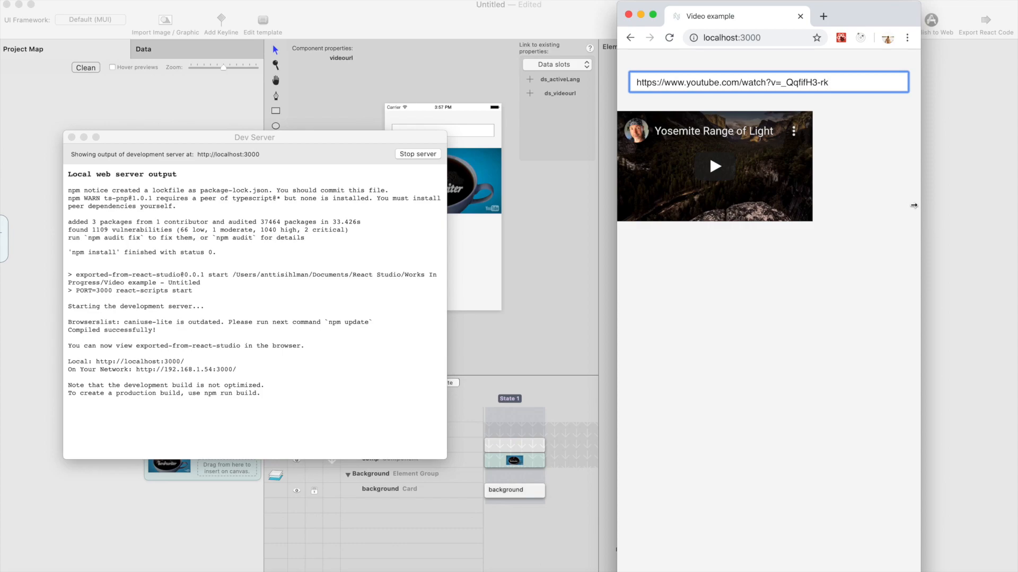
mouse_move(920, 206)
left_mouse_down()
mouse_move(974, 204)
mouse_move(911, 200)
mouse_move(936, 201)
left_mouse_up()
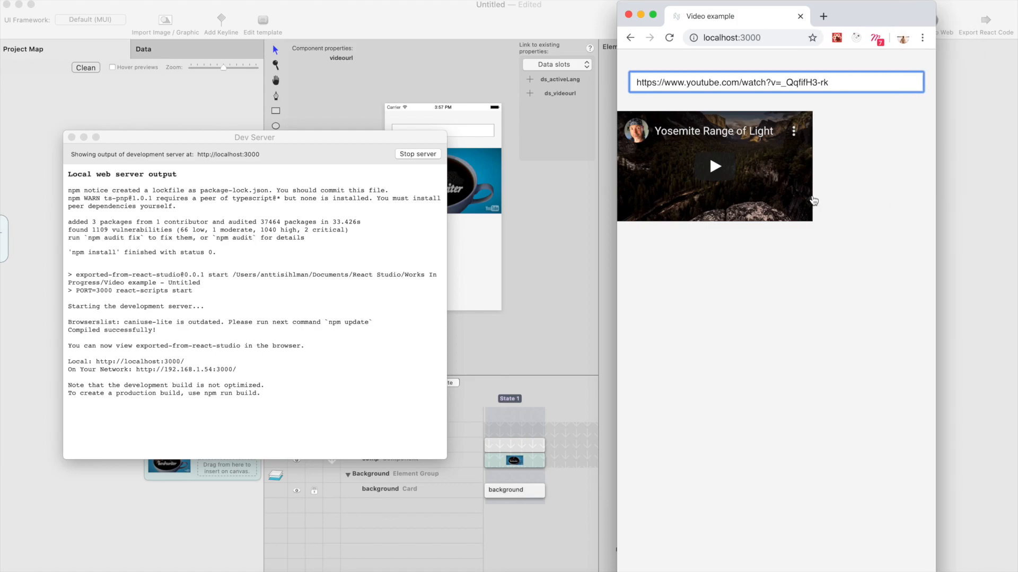
Return to React Studio and align the video component's right edge to the screen with zero offset
left_click(464, 99)
left_click(464, 207)
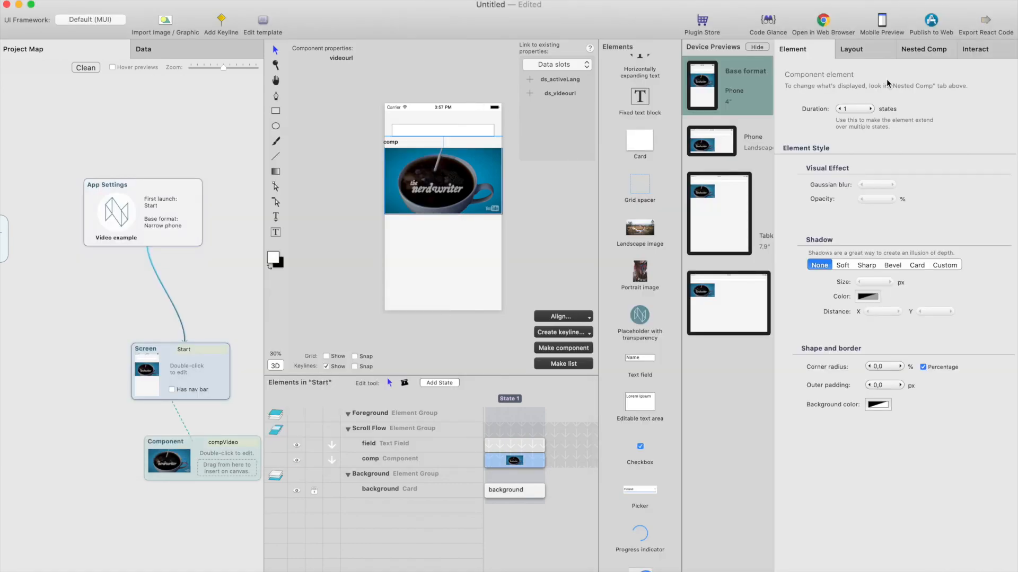
left_click(862, 49)
left_click(793, 489)
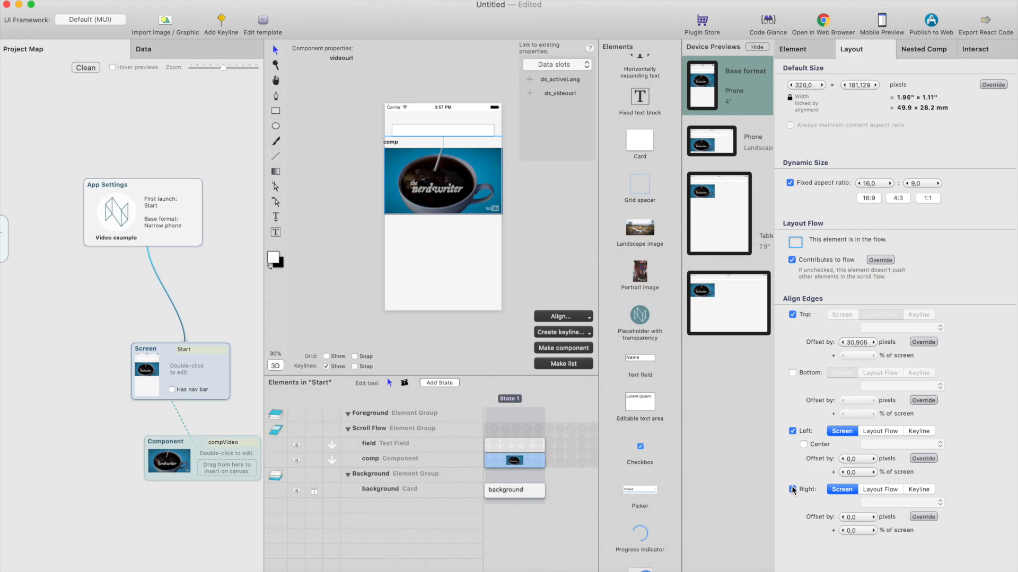
Preview the updated app in Chrome, paste the same YouTube URL into the text field and resize the window to check the video's scaling
left_click(823, 24)
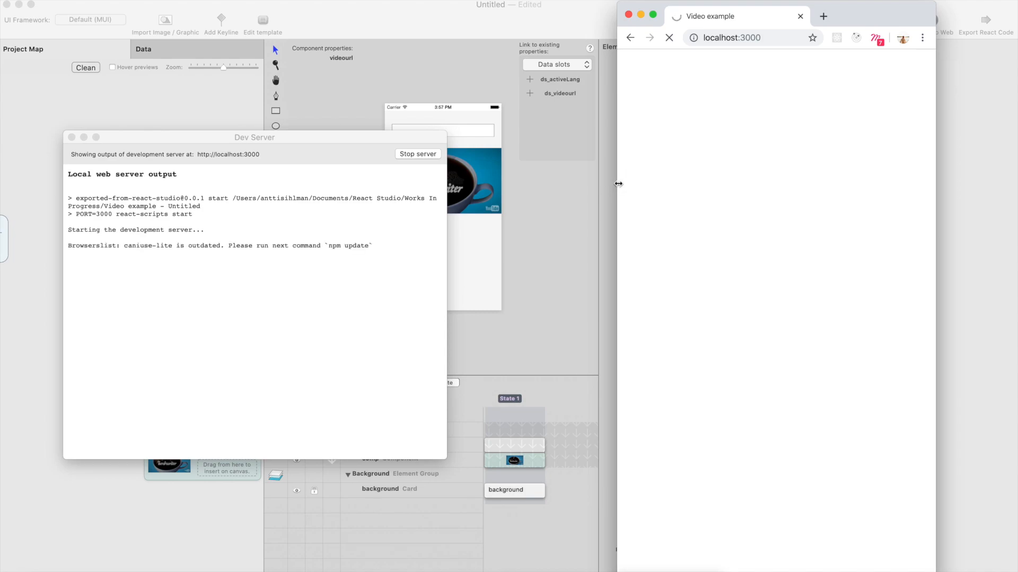
left_click(677, 78)
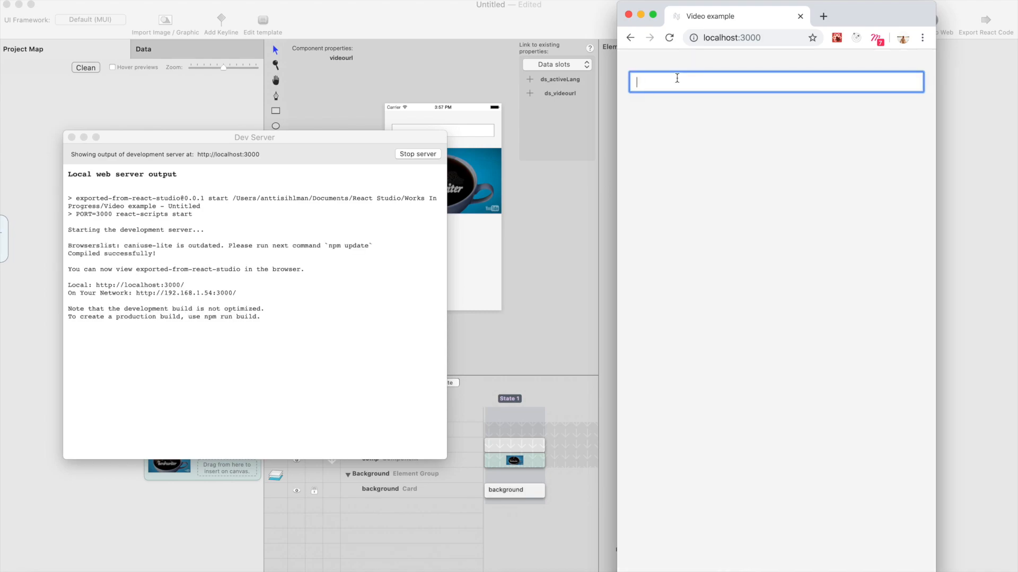
type("https://www.youtube.com/watch?v=_QqfifH3-rk")
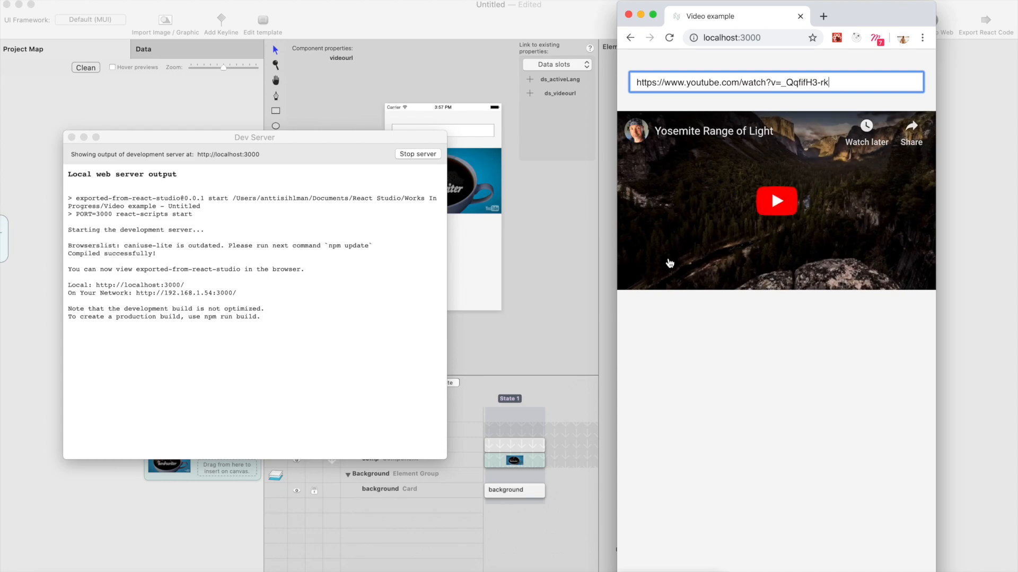
left_click_drag(618, 296, 121, 277)
left_click_drag(936, 350, 534, 339)
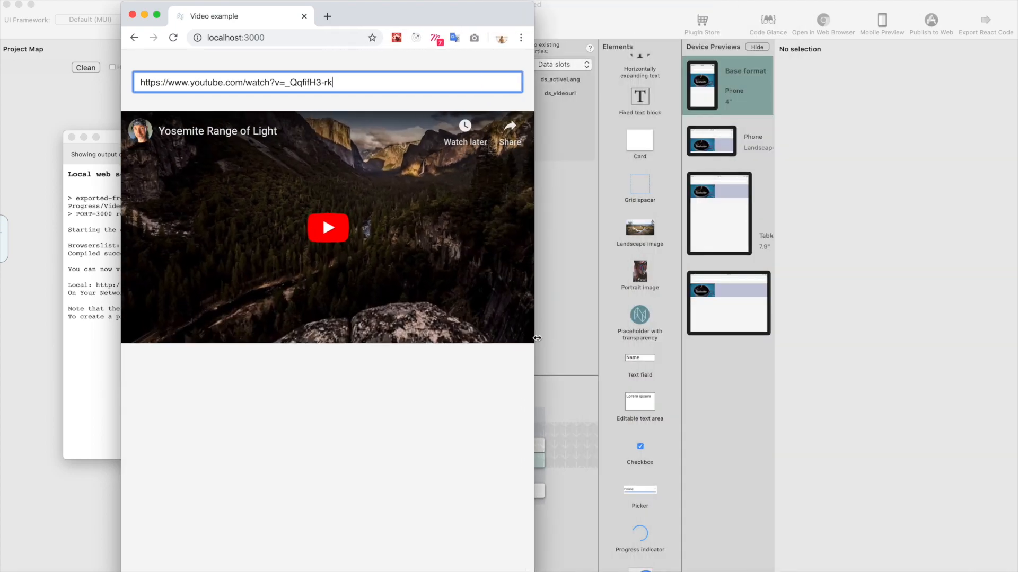